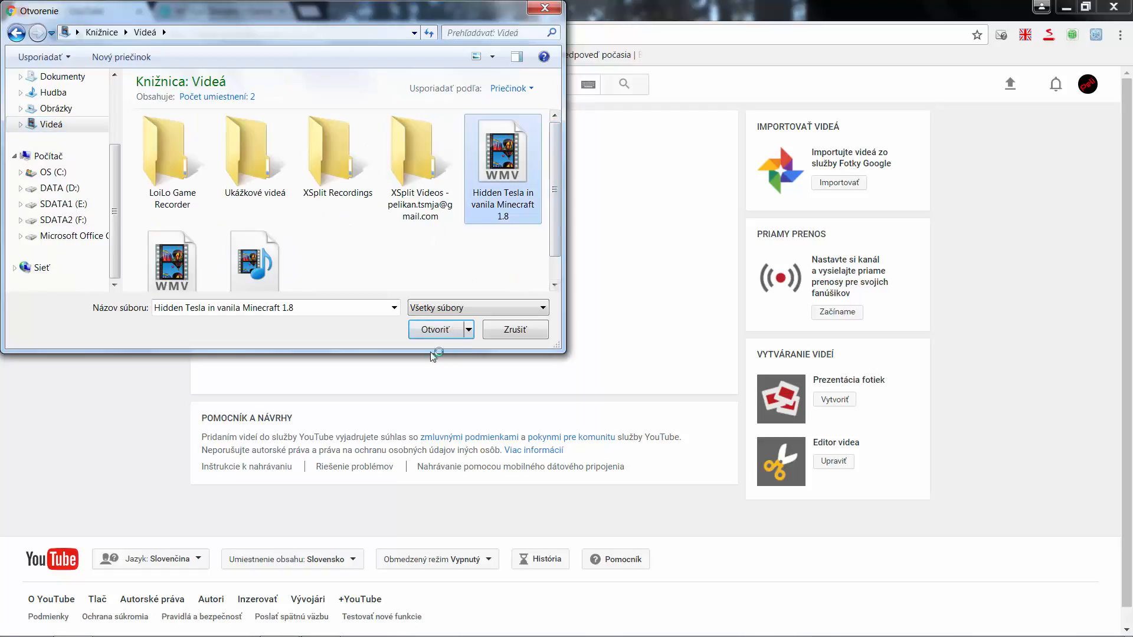
Step: Upload the video file "Hidden Tesla in vanila Minecraft 1.8" to YouTube
left_click(440, 330)
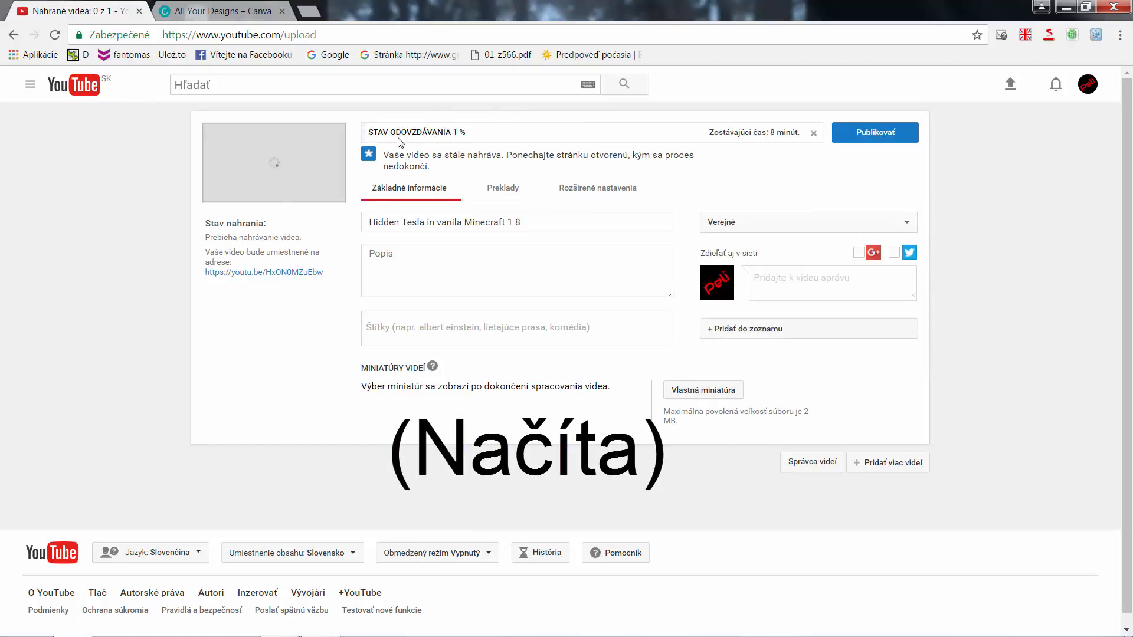
left_click_drag(370, 131, 443, 132)
left_click(605, 133)
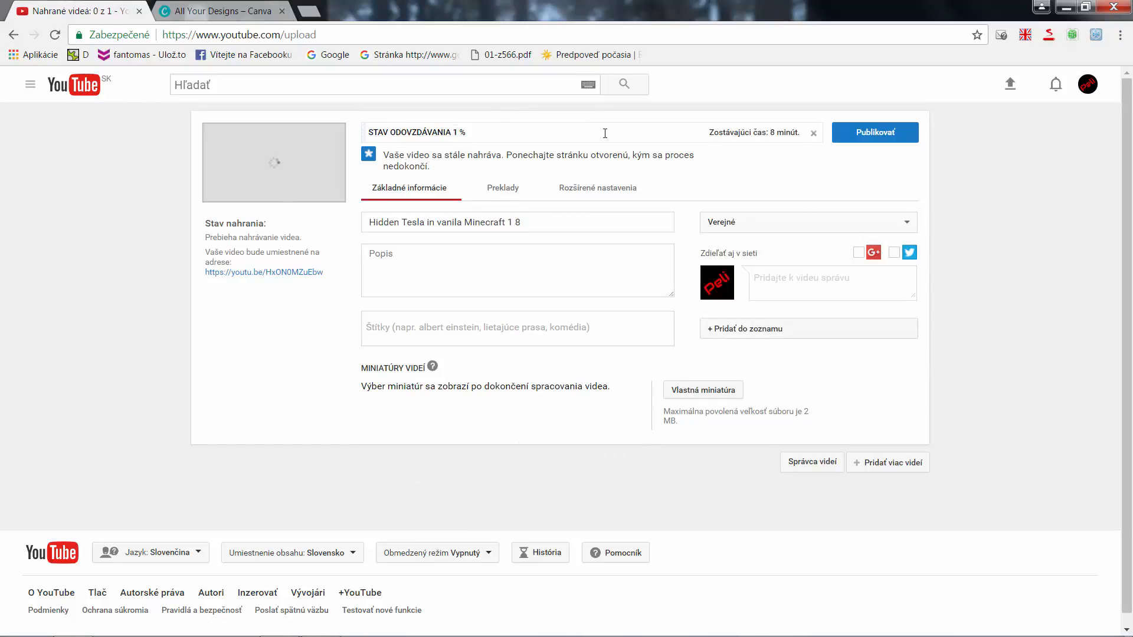
Step: Examine the upload form's title, description, tags and custom thumbnail options, including the help note on video thumbnails
left_click(708, 396)
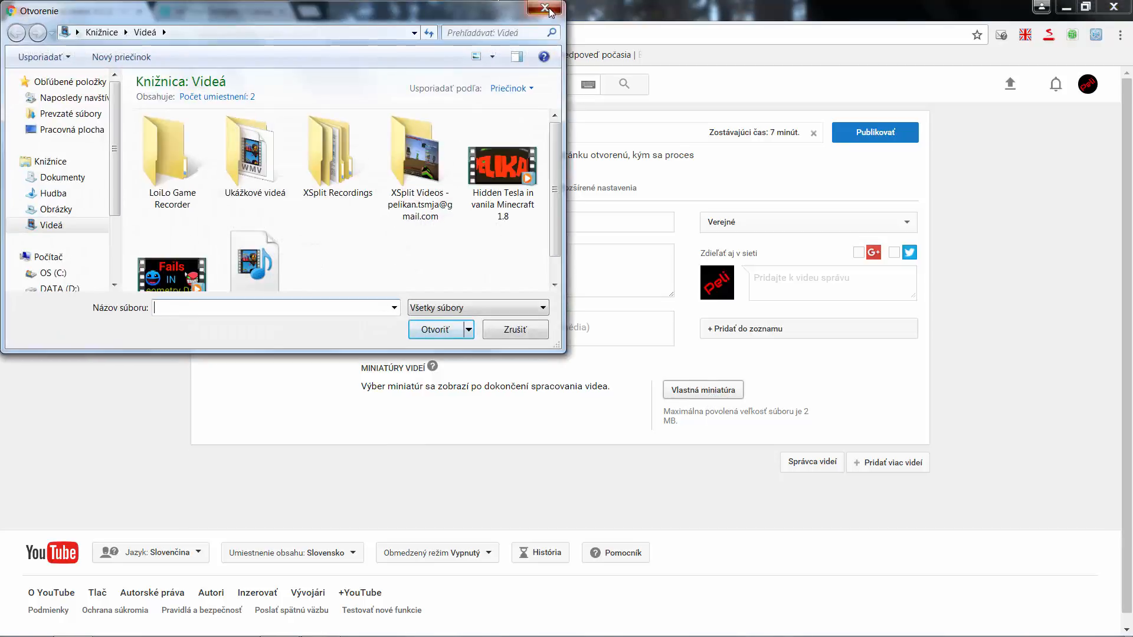
left_click(545, 8)
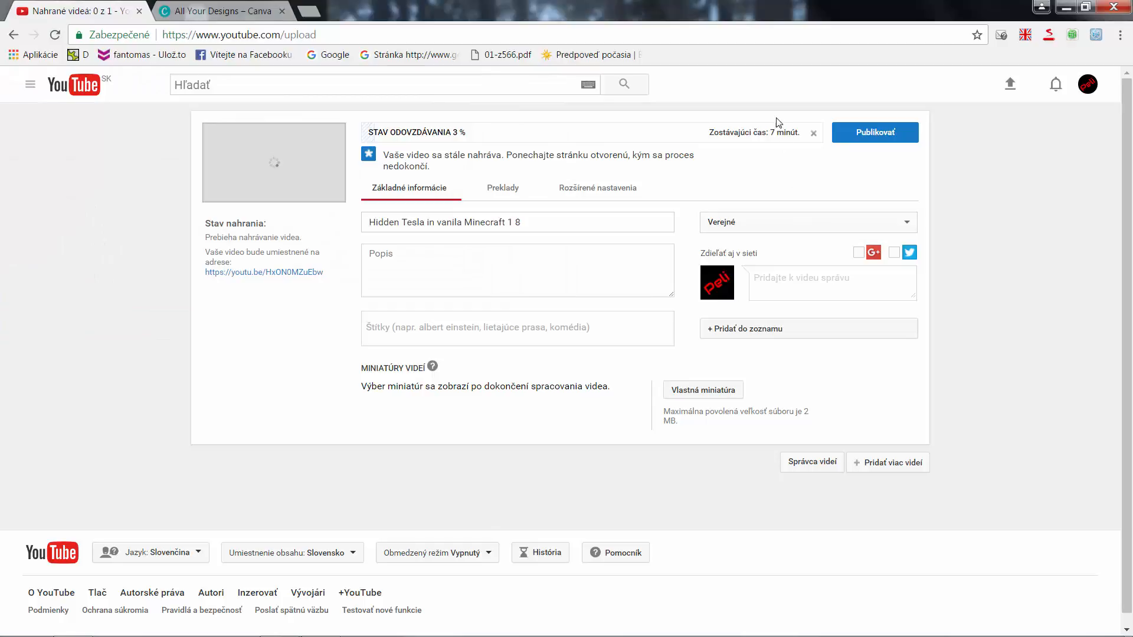
left_click(536, 223)
key("ctrl+a")
left_click(567, 327)
left_click(569, 283)
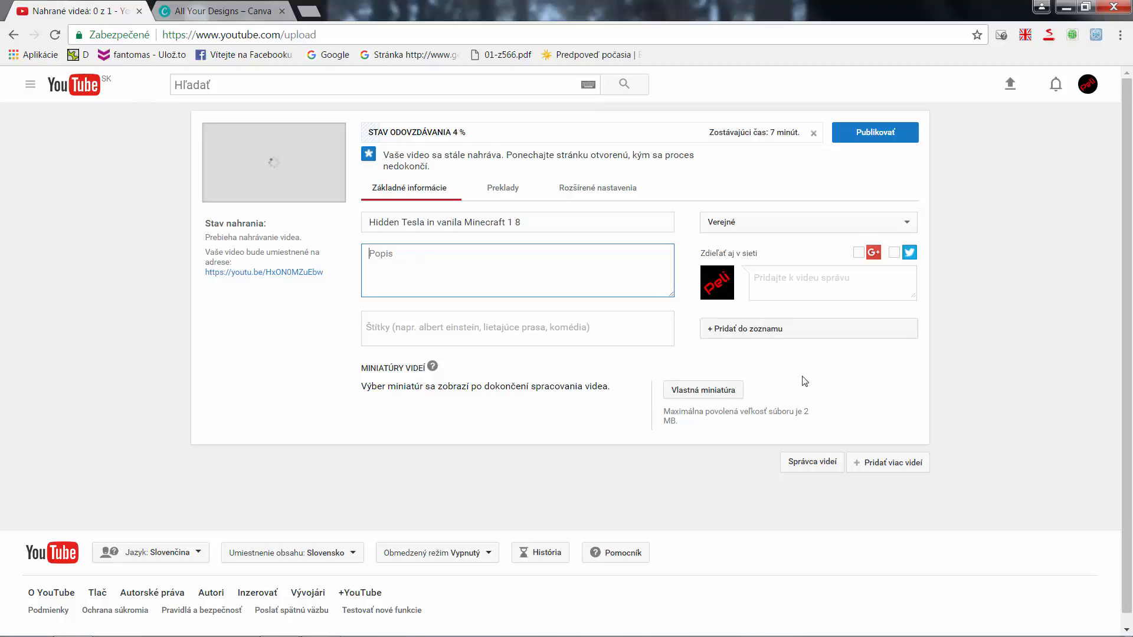
left_click(445, 379)
left_click_drag(445, 380, 663, 390)
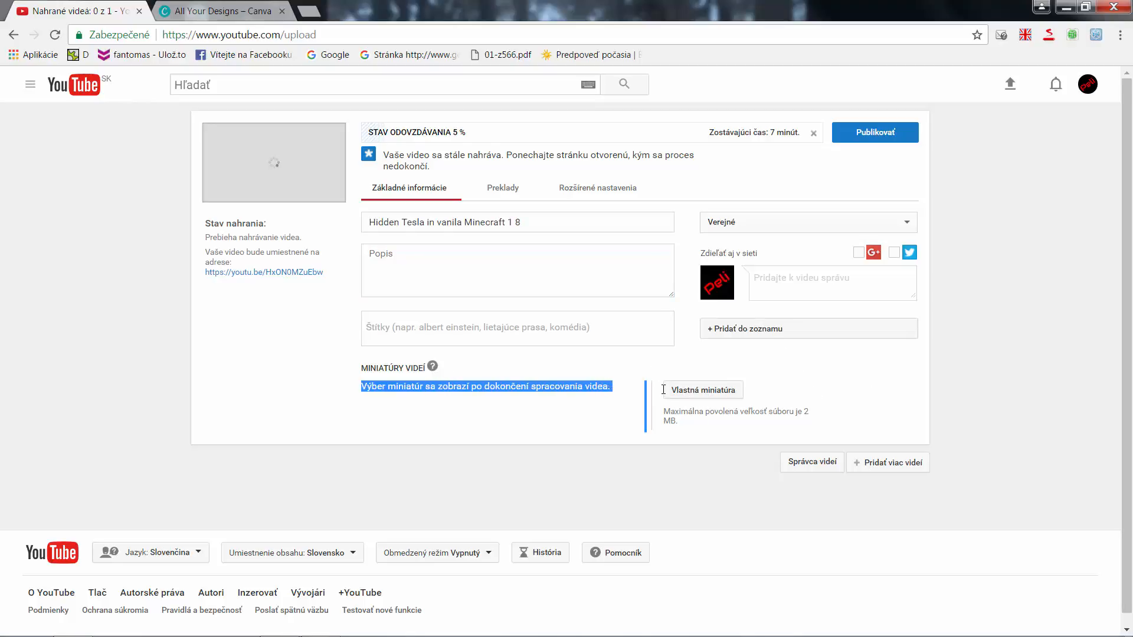
left_click(469, 391)
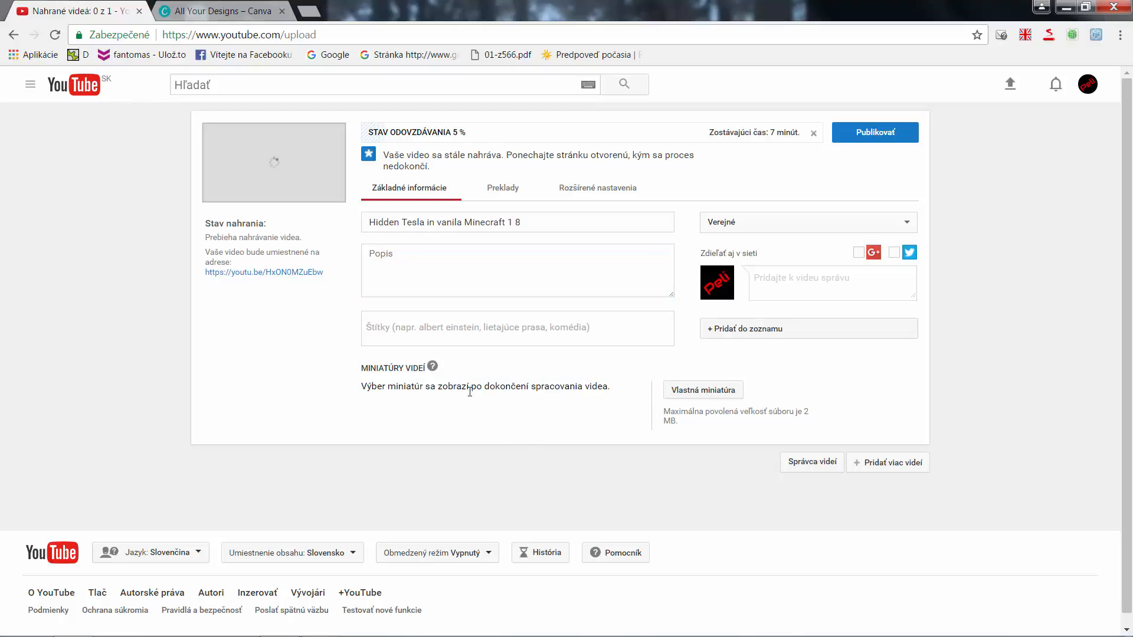
left_click(433, 370)
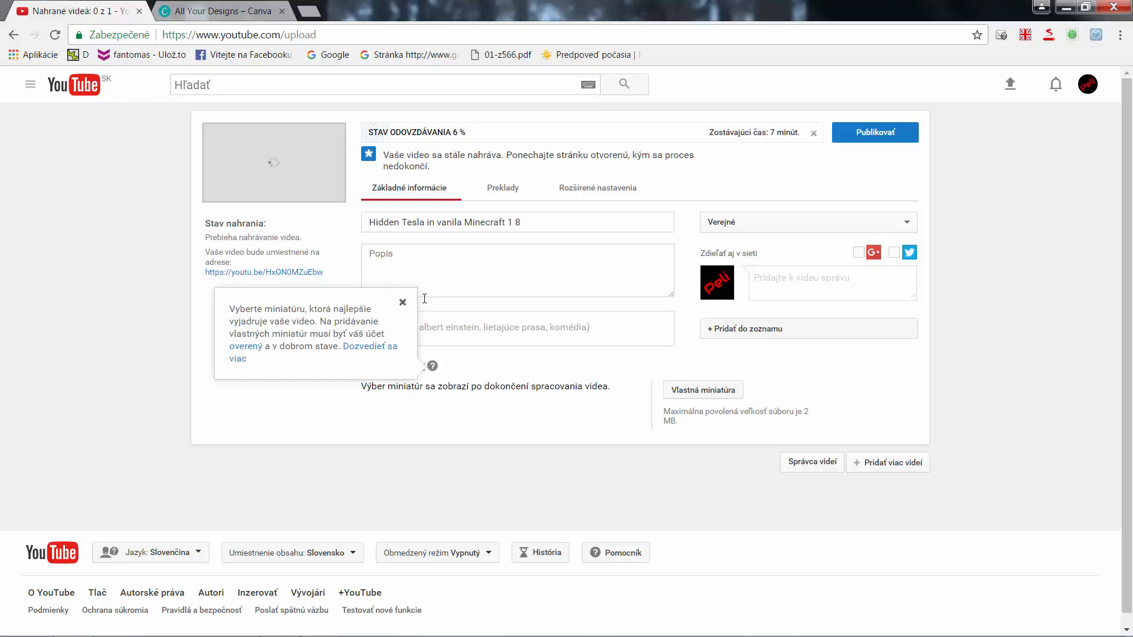
left_click(403, 304)
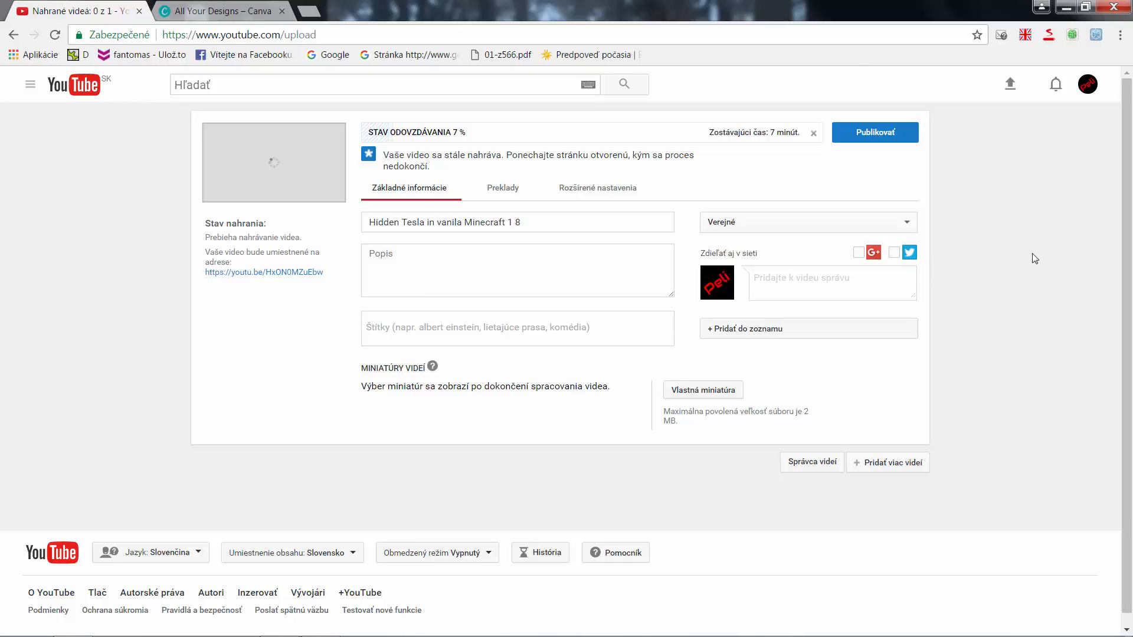
left_click(517, 270)
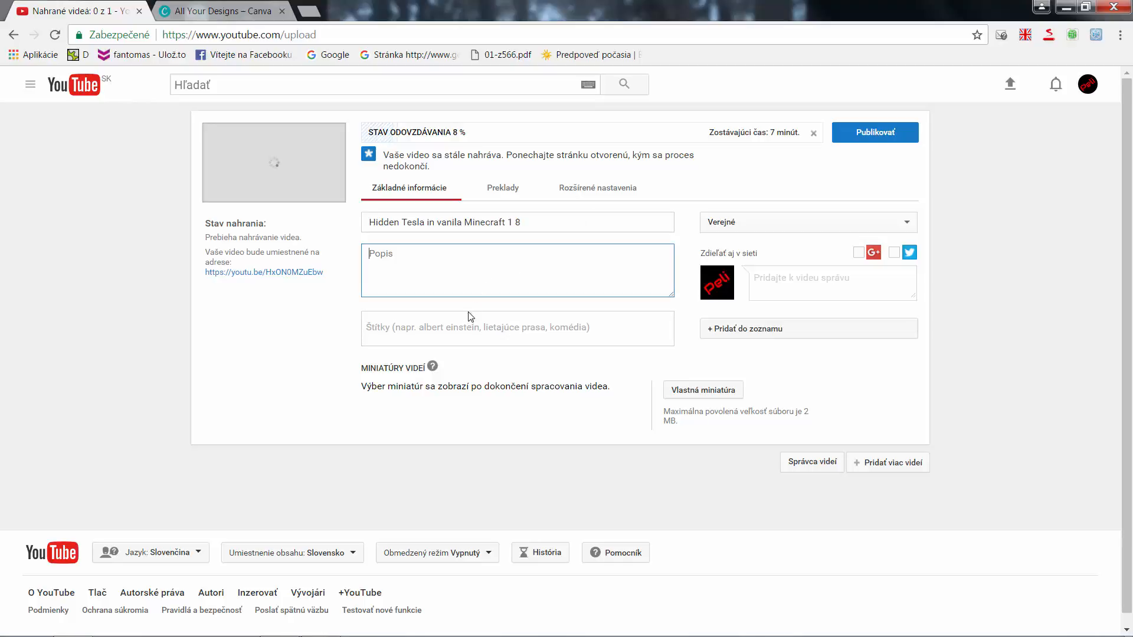
left_click(504, 324)
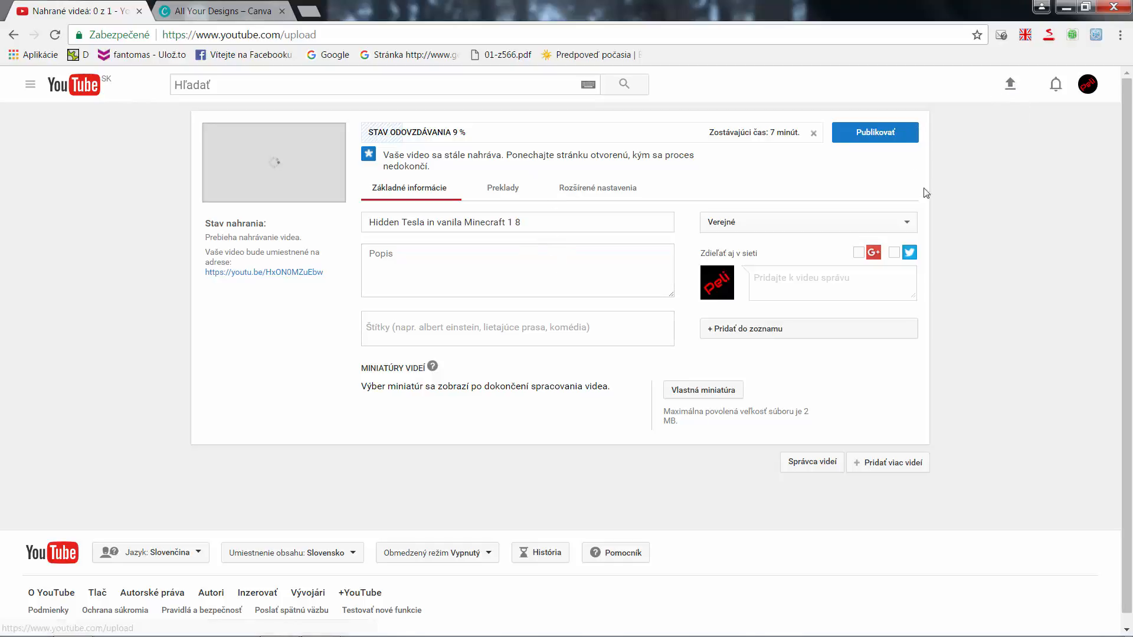
Step: Switch to Canva's designs page and highlight its web address
left_click(210, 14)
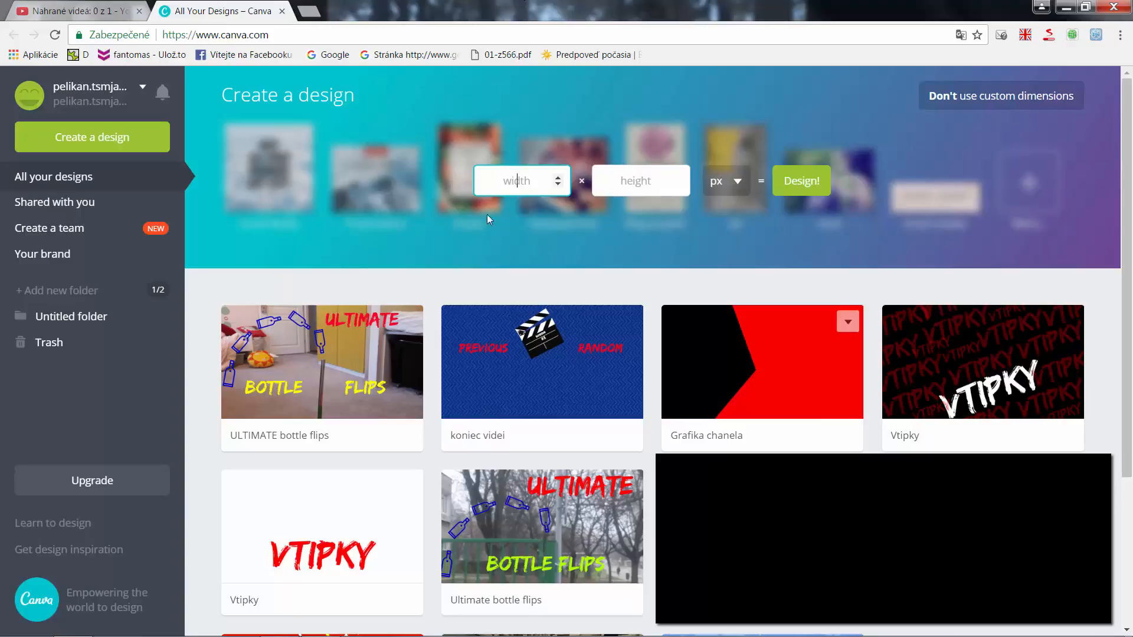
left_click(836, 633)
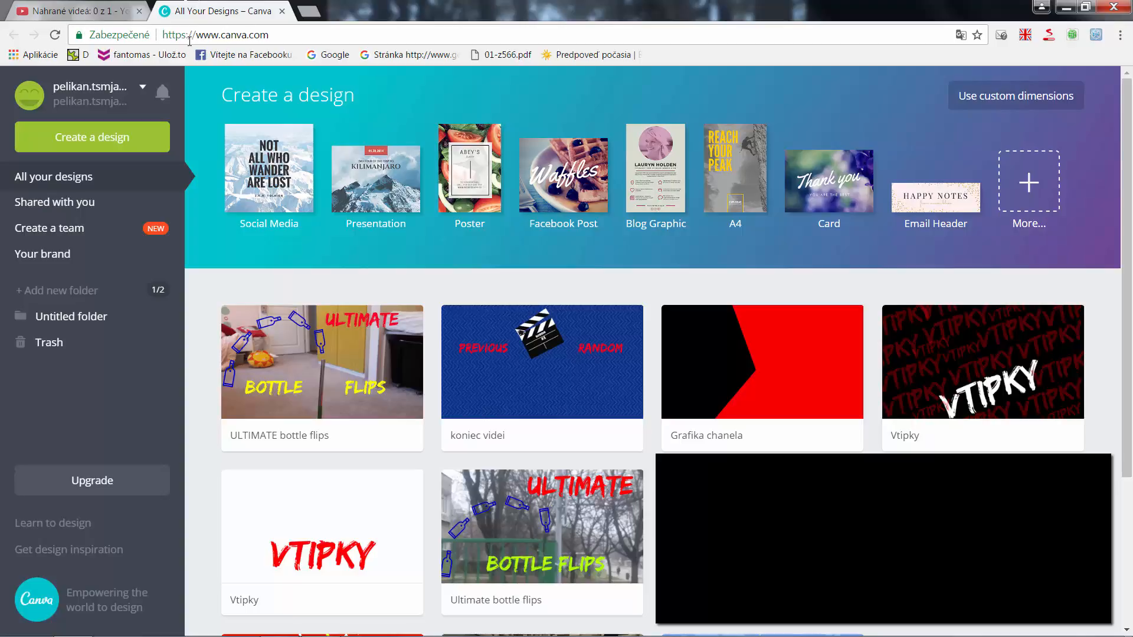
left_click_drag(168, 36, 286, 32)
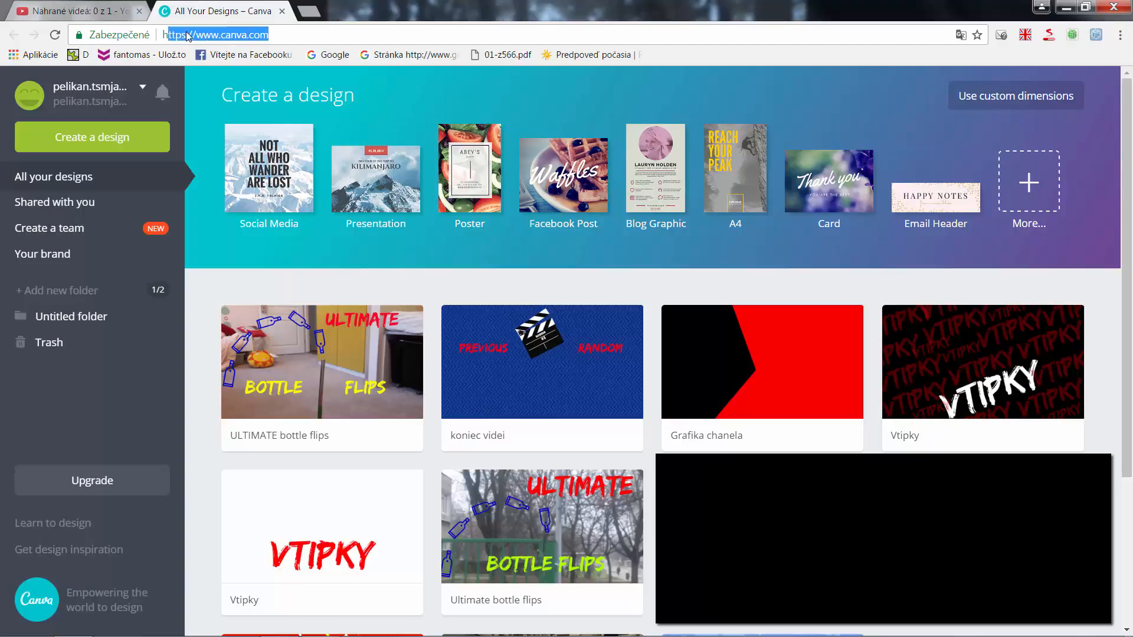
left_click_drag(165, 36, 282, 29)
Step: Create a blank design with custom dimensions of 1920 × 1080 px
left_click(1039, 106)
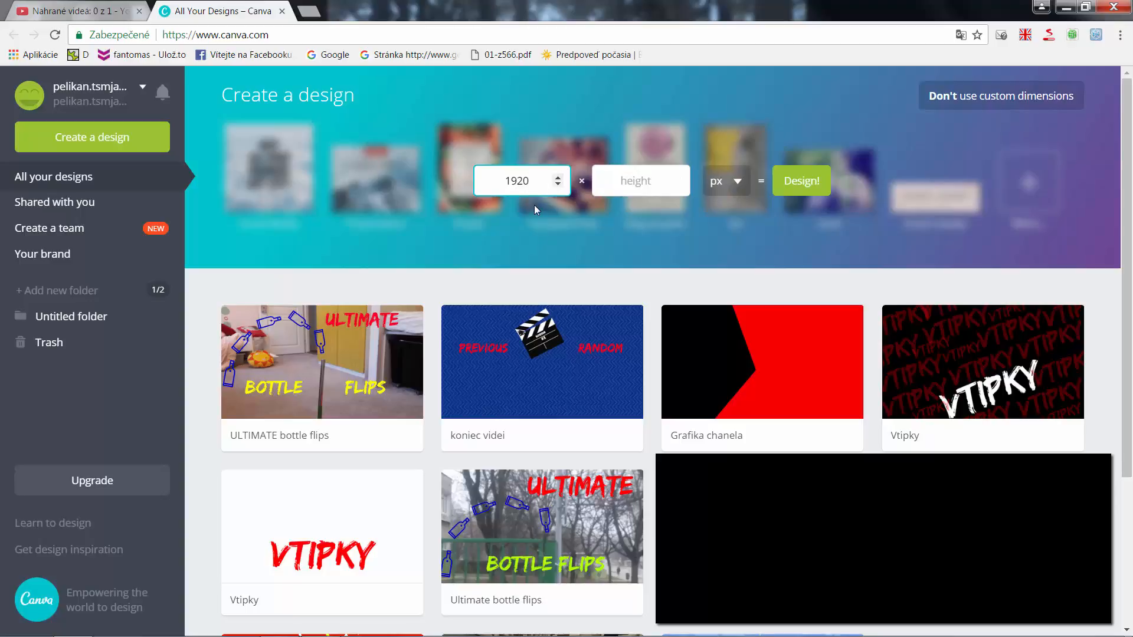
left_click(641, 195)
type("1080")
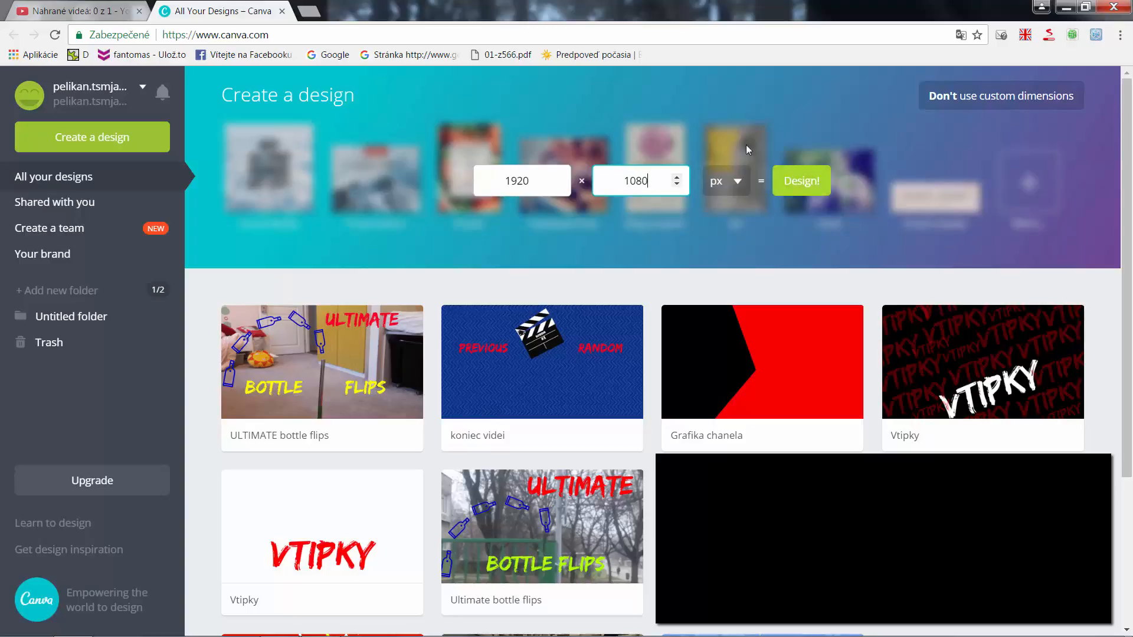
left_click(739, 179)
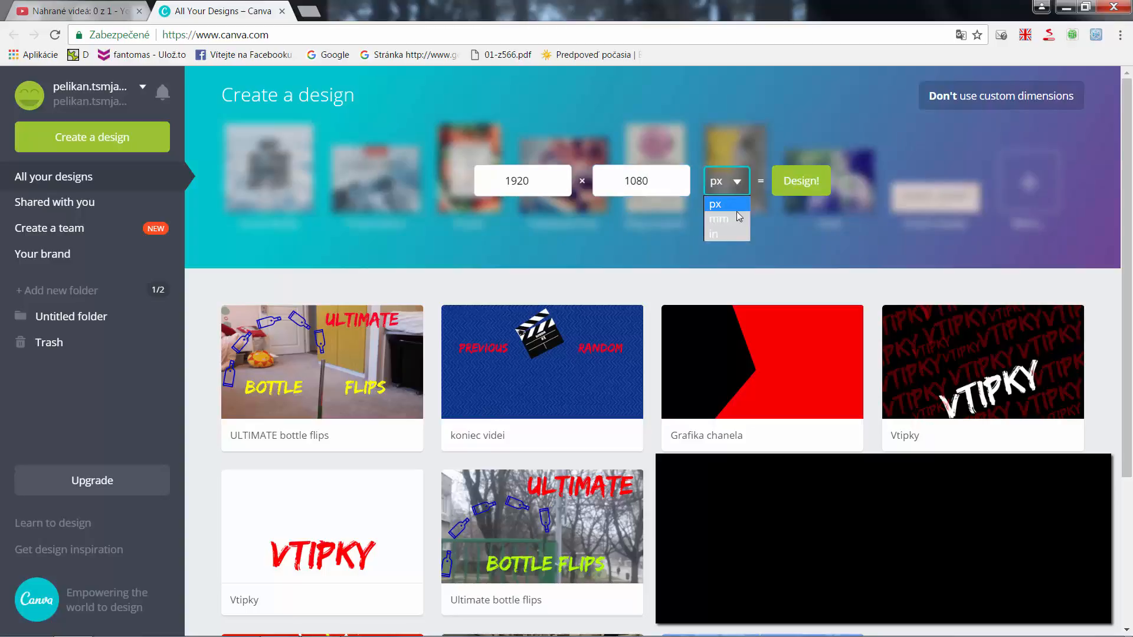
left_click(791, 183)
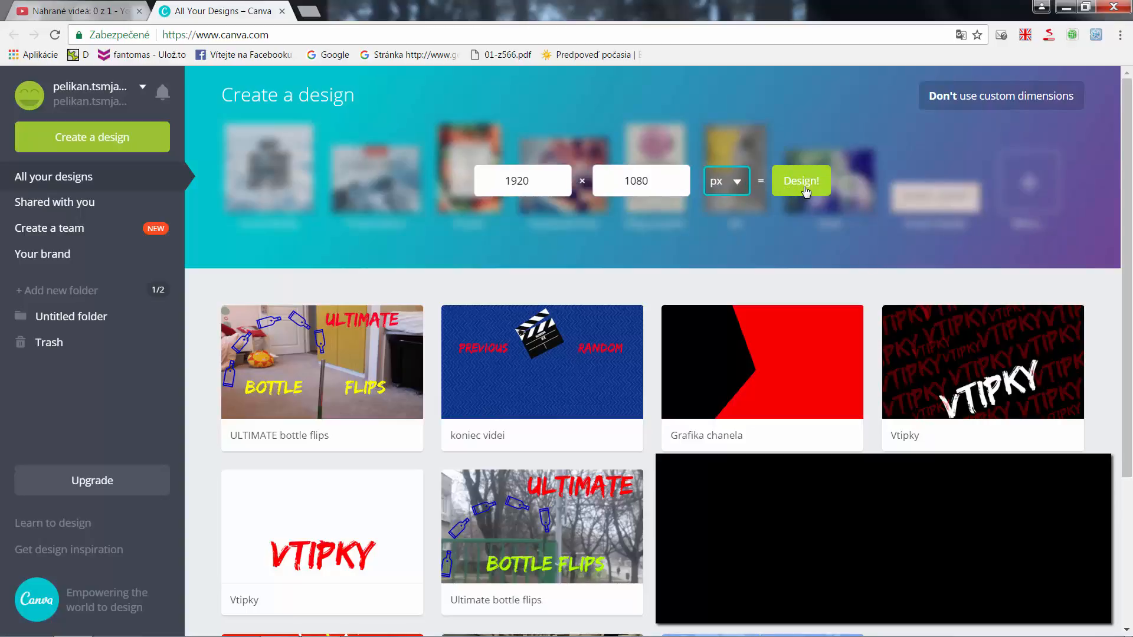
left_click(803, 182)
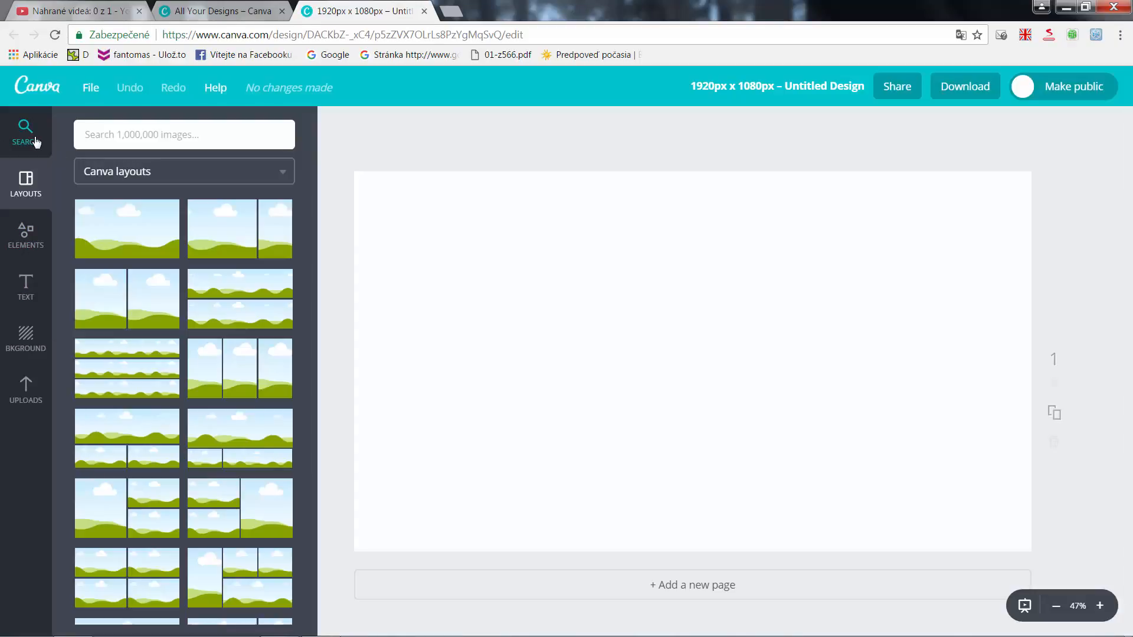
left_click(26, 133)
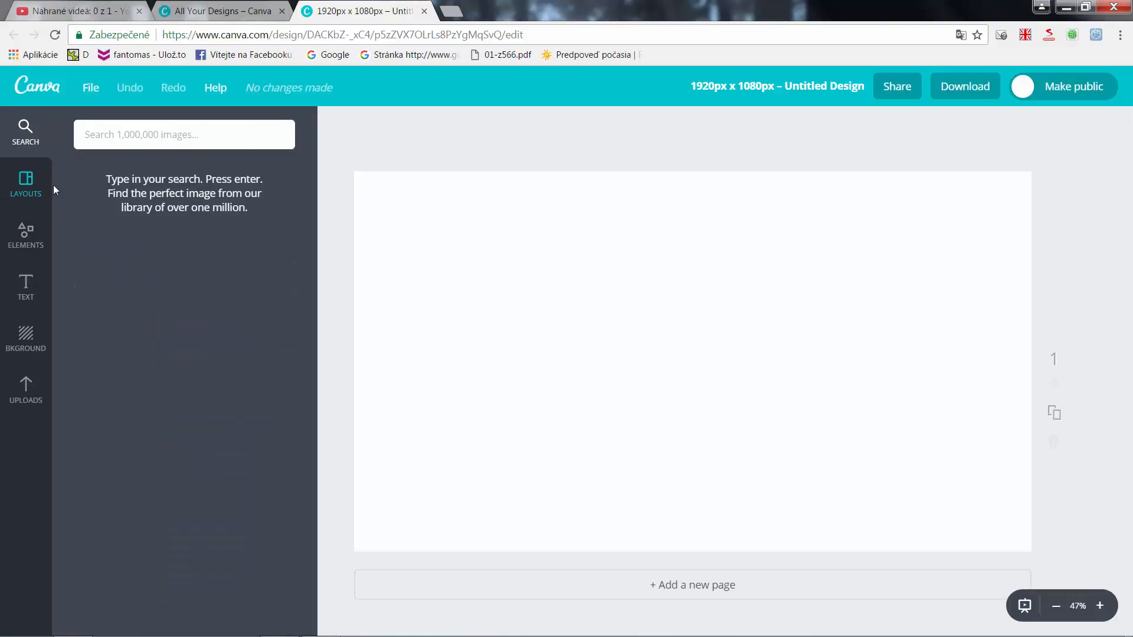
left_click(34, 195)
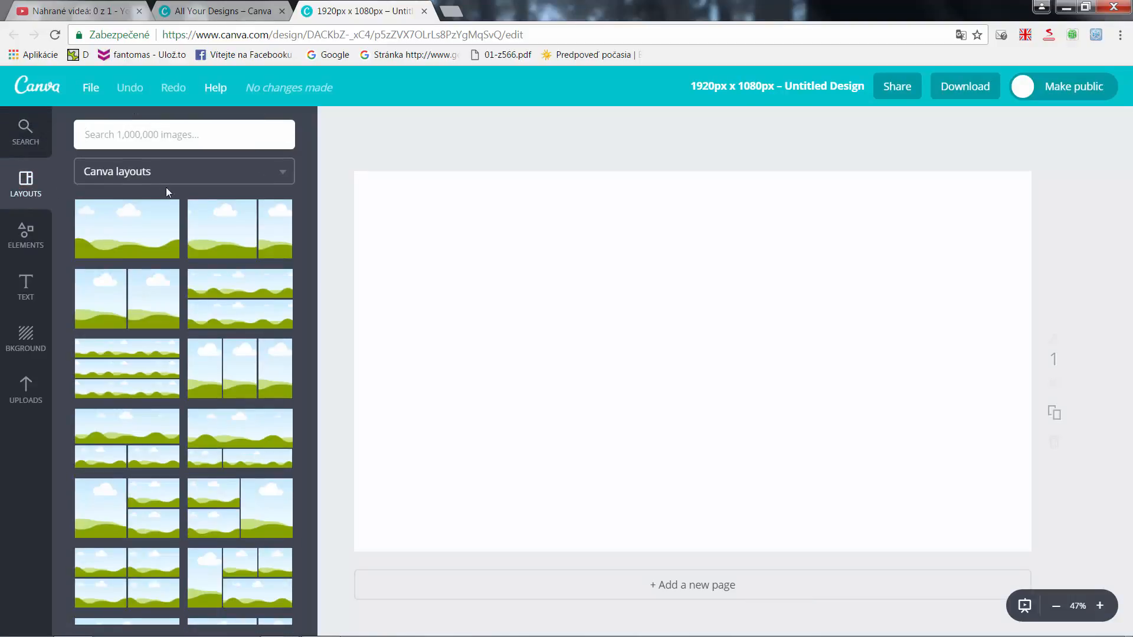
left_click(24, 236)
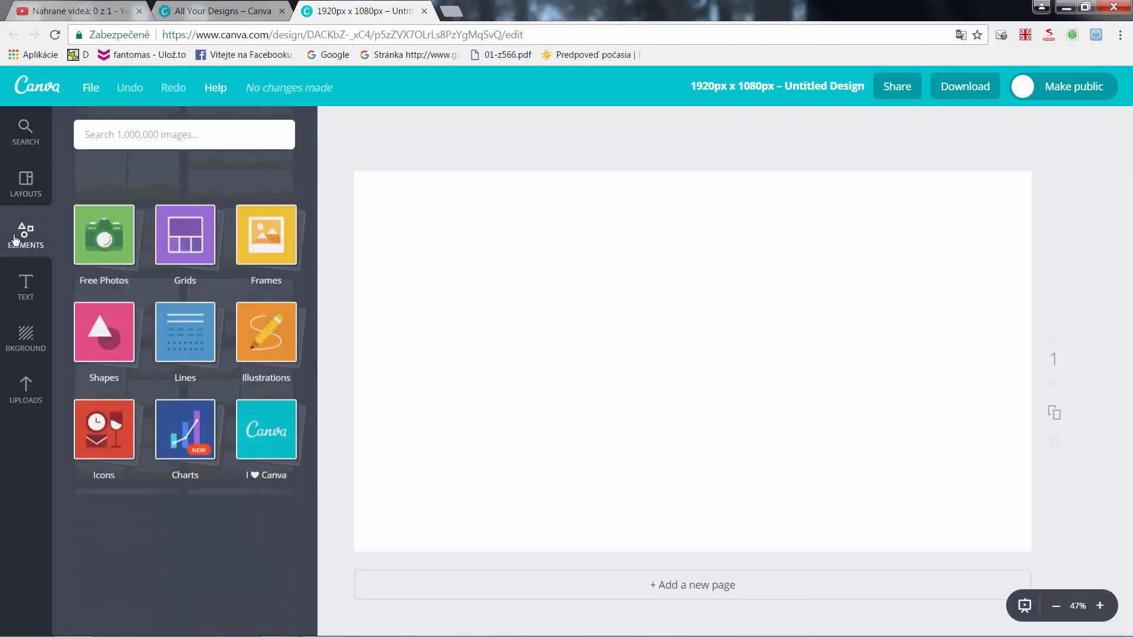
left_click(271, 314)
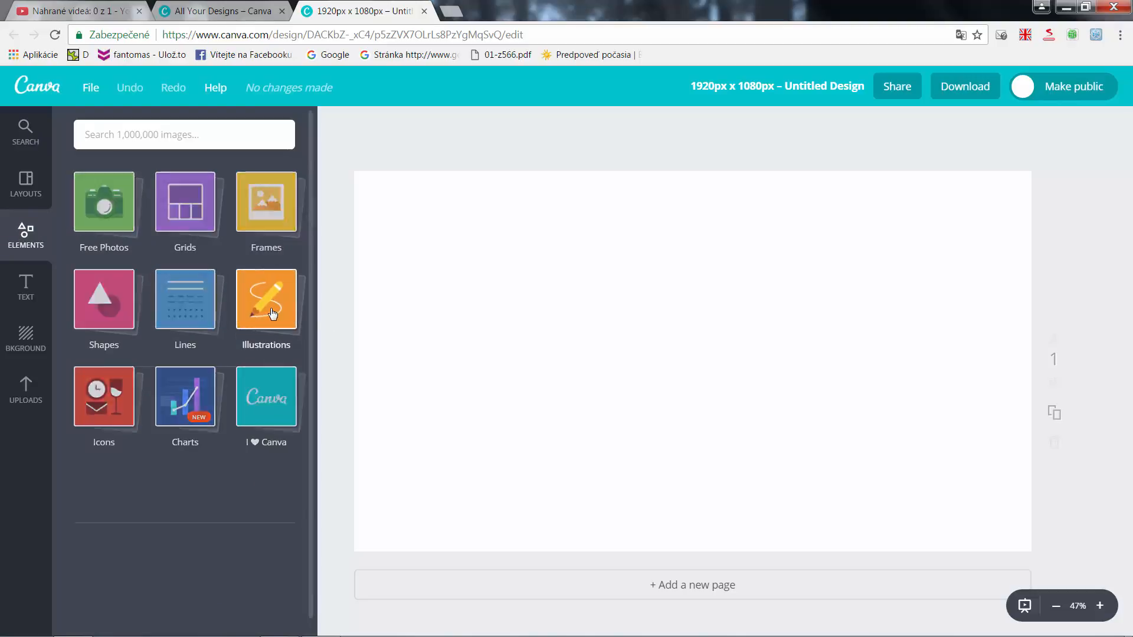
Step: Search the image library for "bottle" and place the free brown outline bottle with the round dot on the left half of the page
left_click(149, 134)
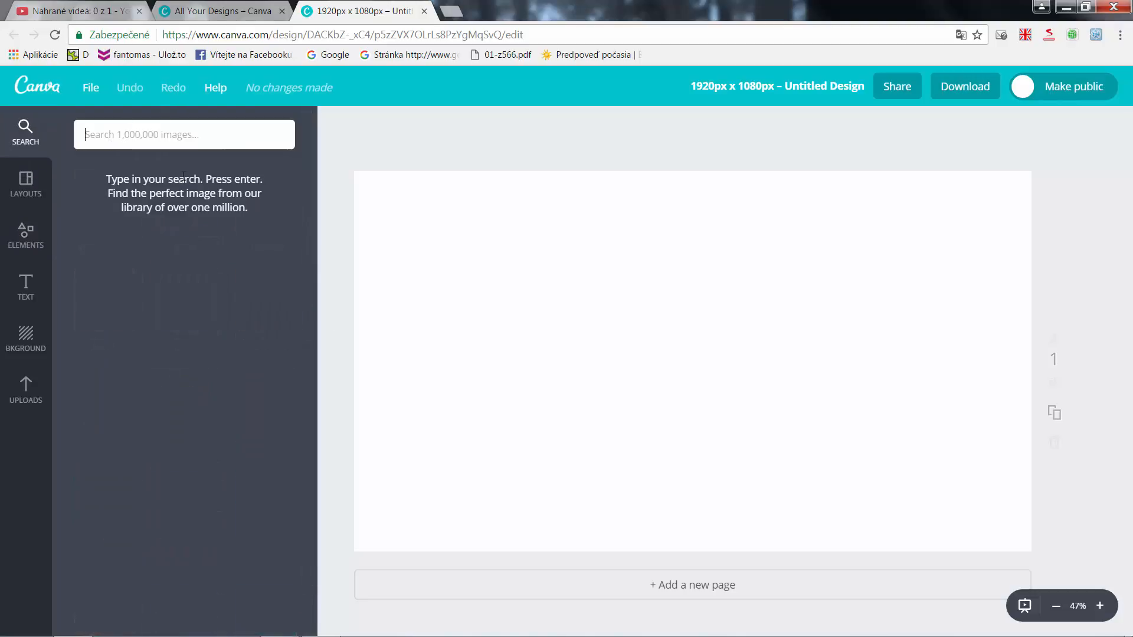
type("bottle")
key("Return")
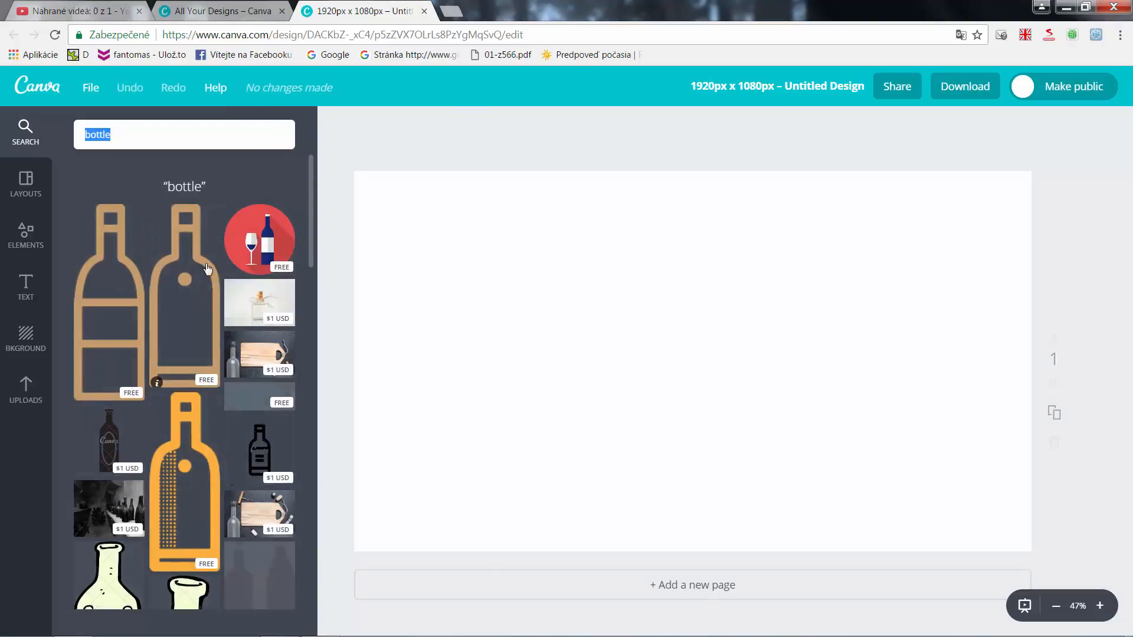
left_click_drag(200, 289, 556, 378)
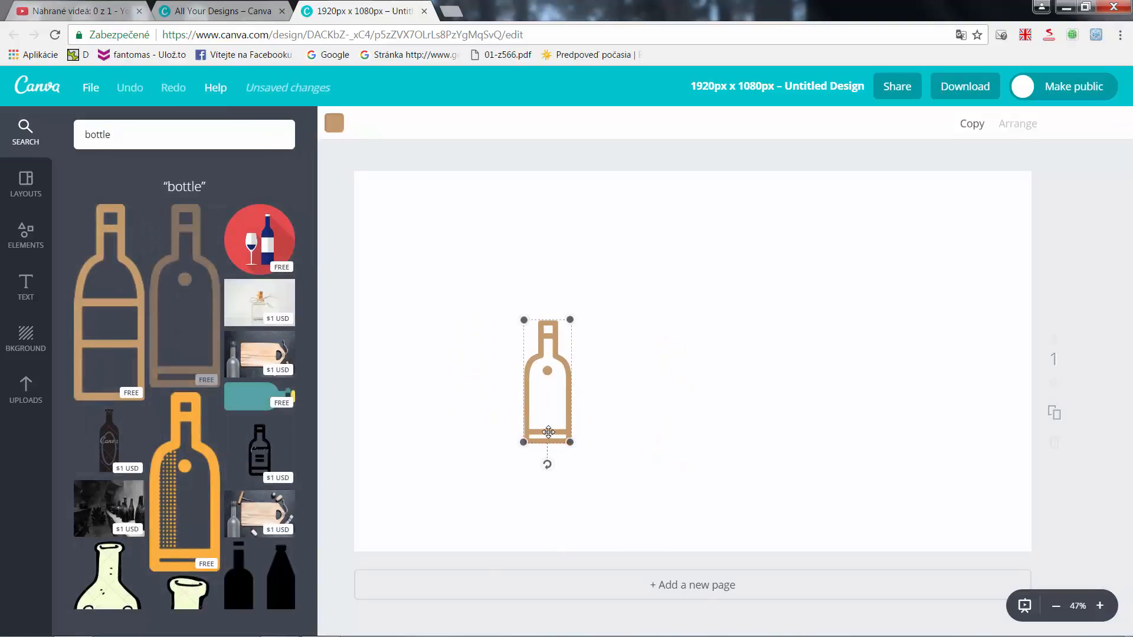
left_click_drag(550, 433, 491, 427)
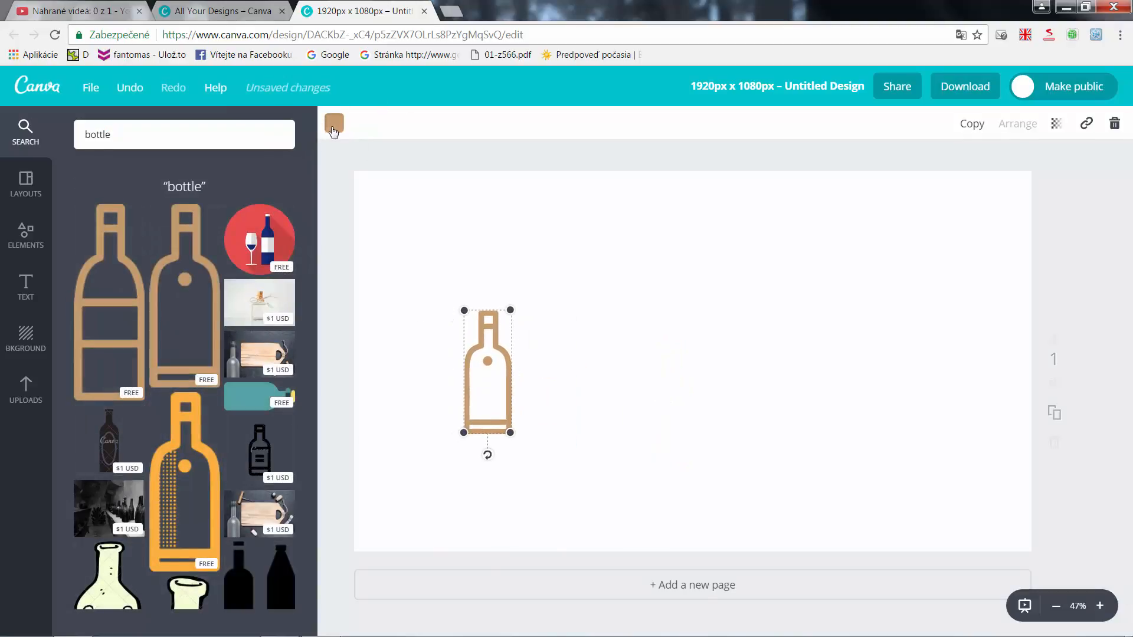
Step: Recolor the bottle a custom deep blue, with its transparency left at 100
left_click(334, 122)
left_click(346, 194)
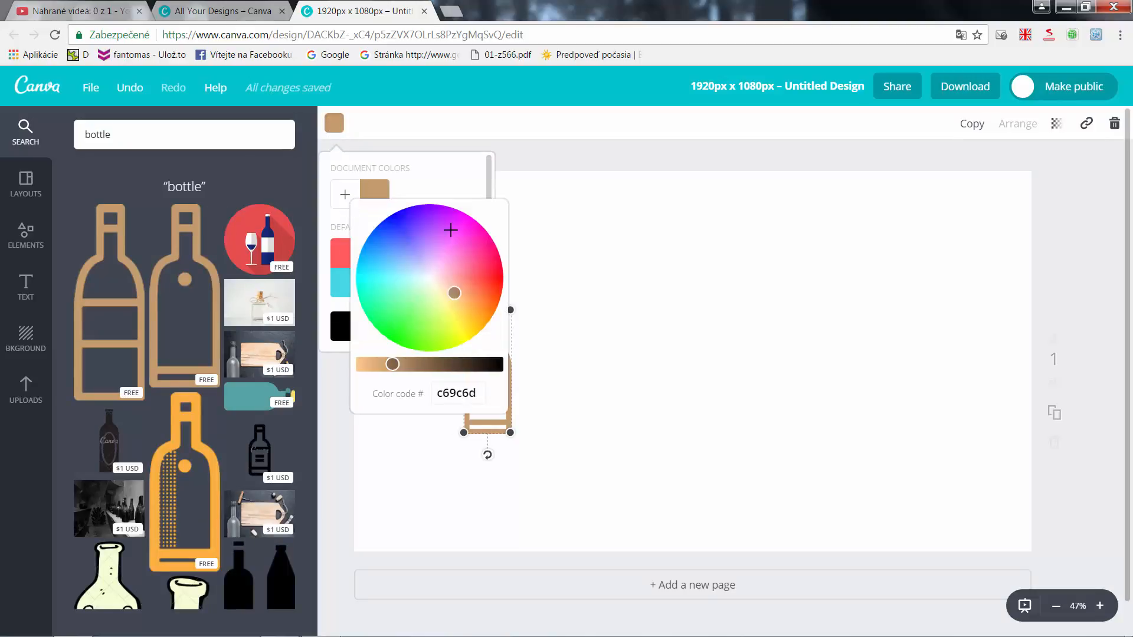
left_click(409, 219)
left_click(786, 321)
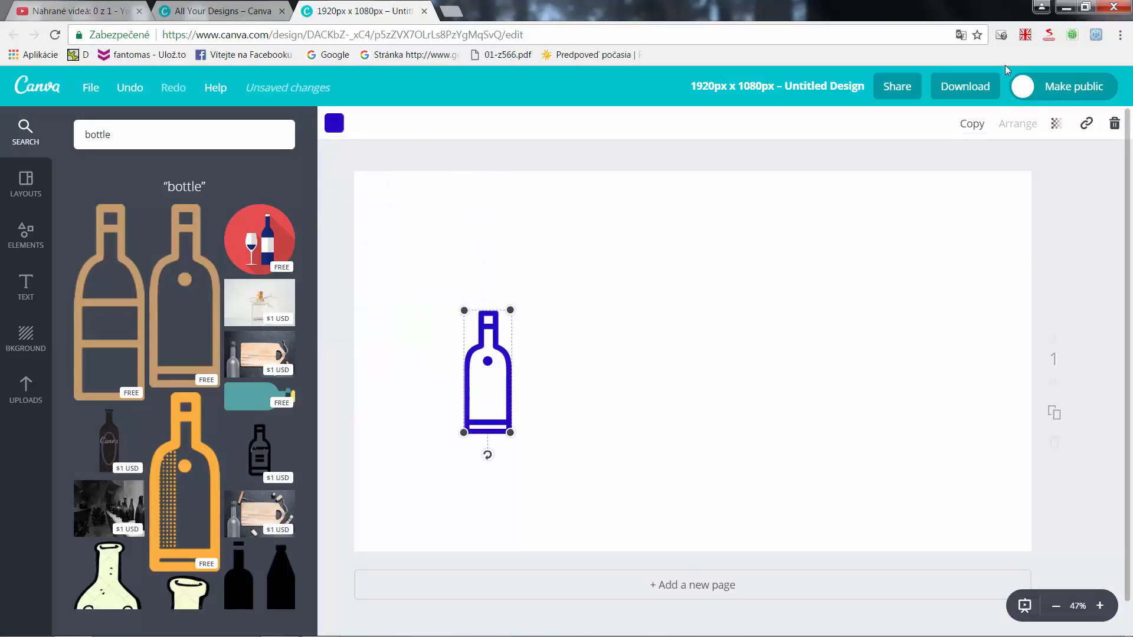
left_click(1056, 123)
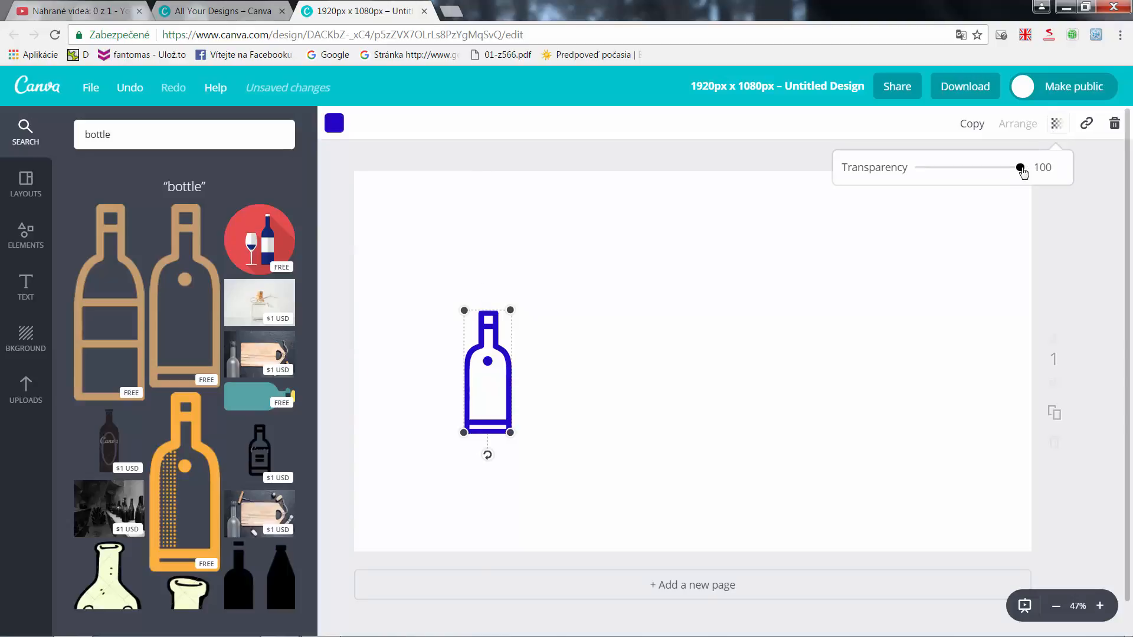
mouse_move(1020, 168)
left_mouse_down()
mouse_move(934, 169)
mouse_move(1038, 166)
left_mouse_up()
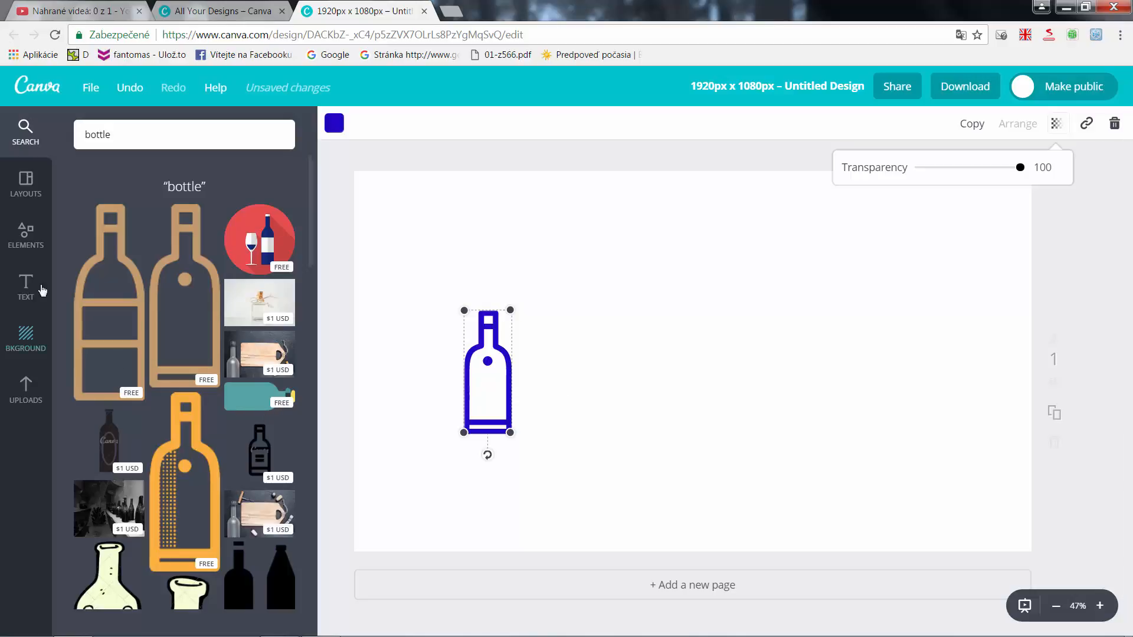
Step: Add a rounded square shape beside the bottle and enlarge it to nearly the full page height
left_click(21, 251)
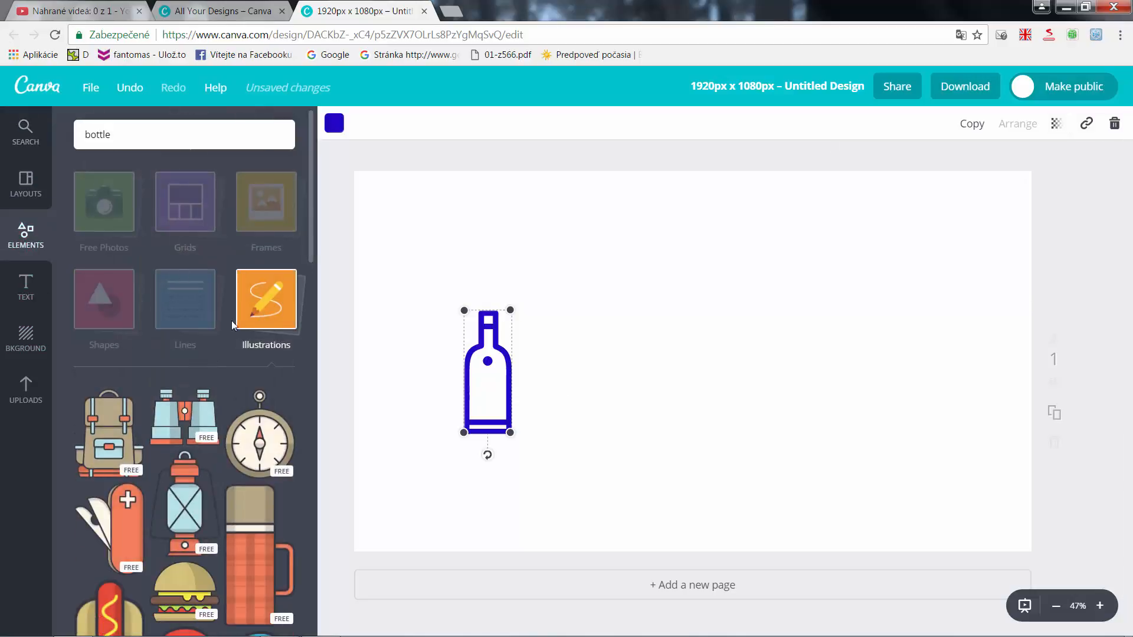
left_click(91, 318)
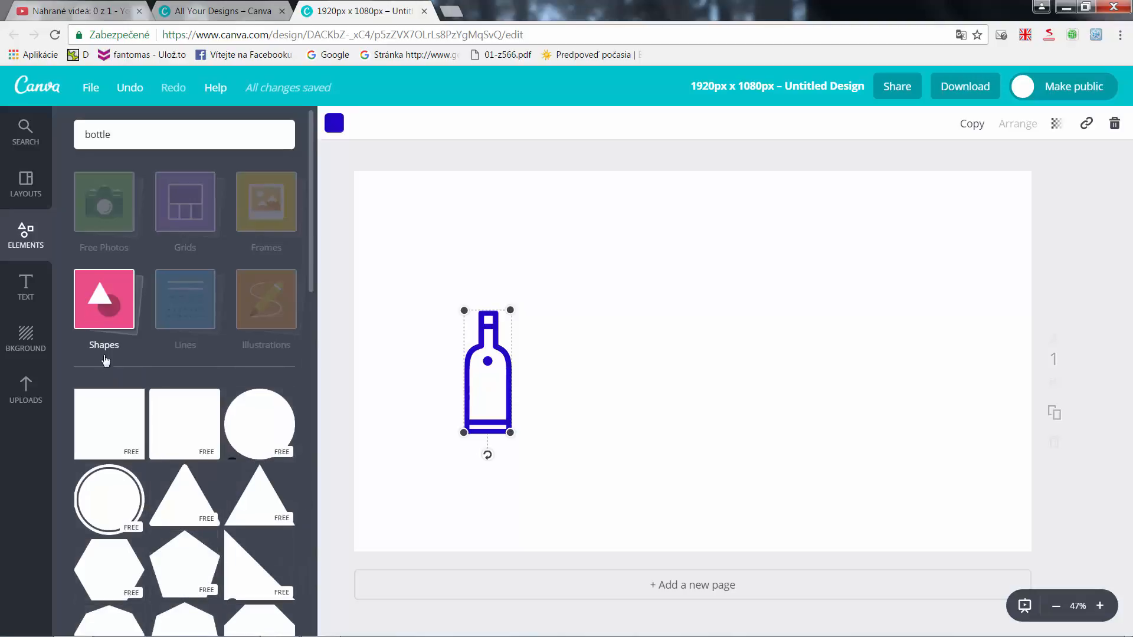
left_click_drag(152, 394, 734, 379)
left_click_drag(570, 307, 709, 324)
Step: Recolor the rounded square a custom bright red with color code f9000f
left_click(333, 124)
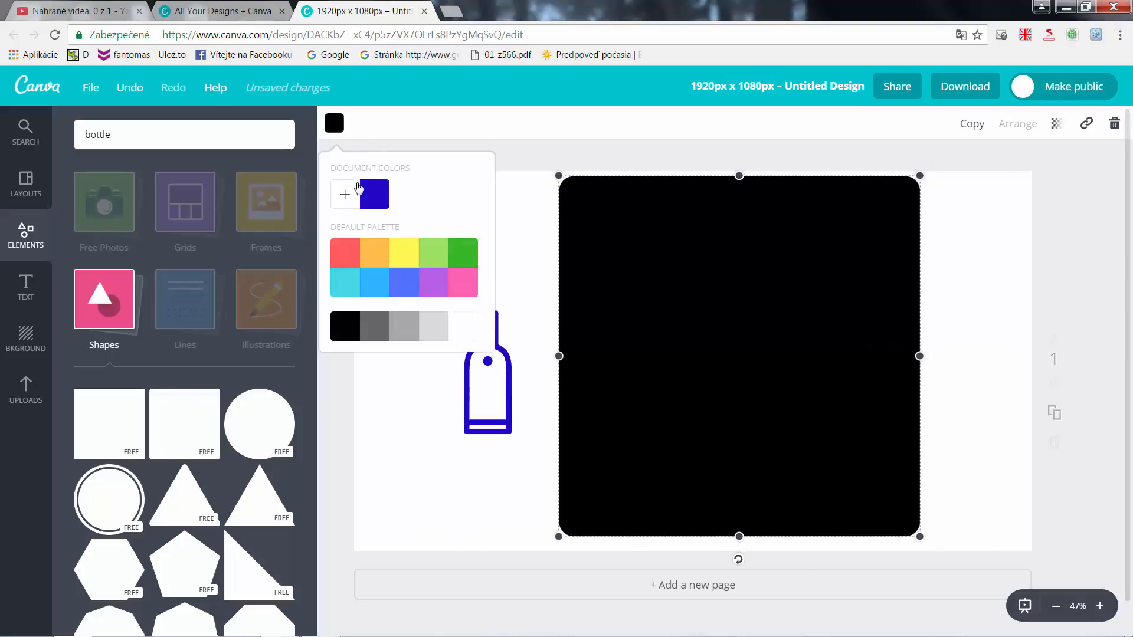
left_click(344, 193)
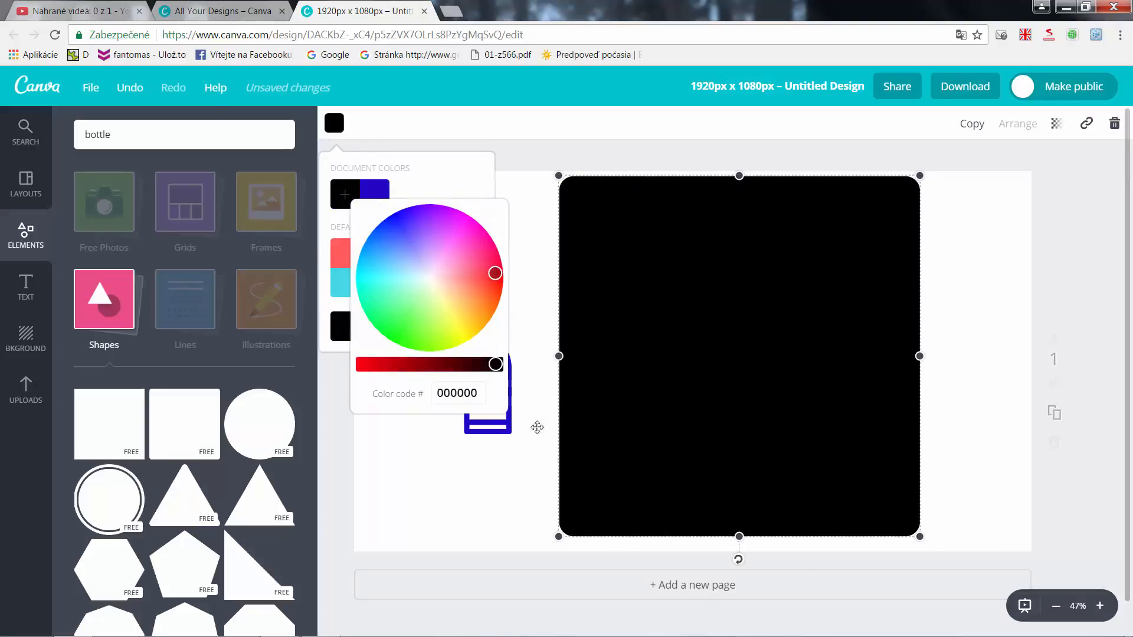
left_click_drag(495, 364, 366, 362)
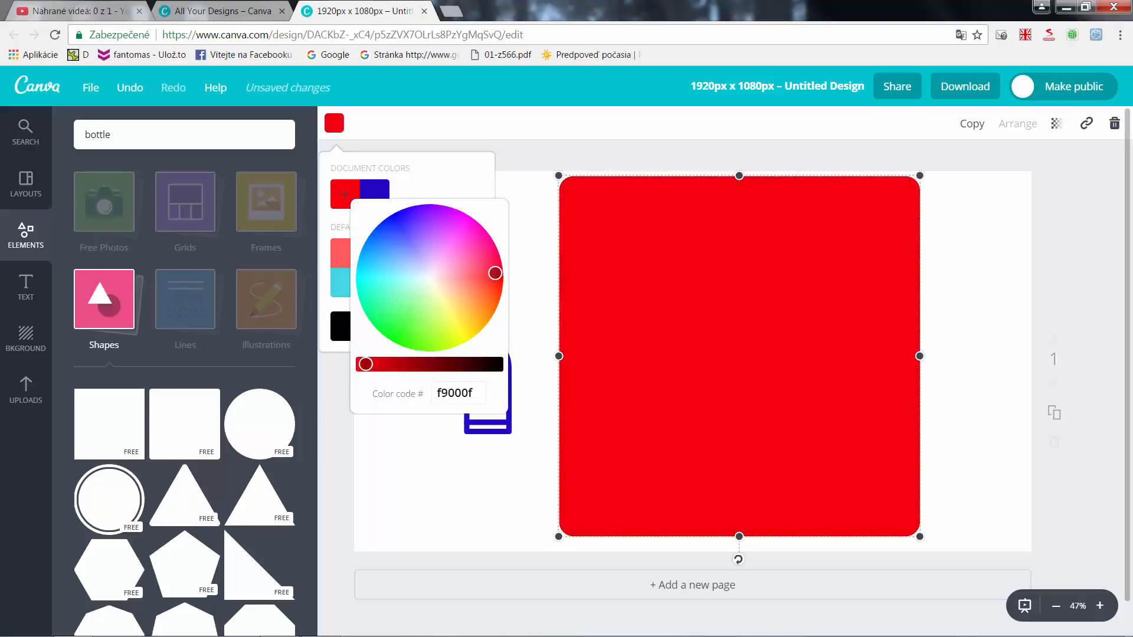
left_click(381, 455)
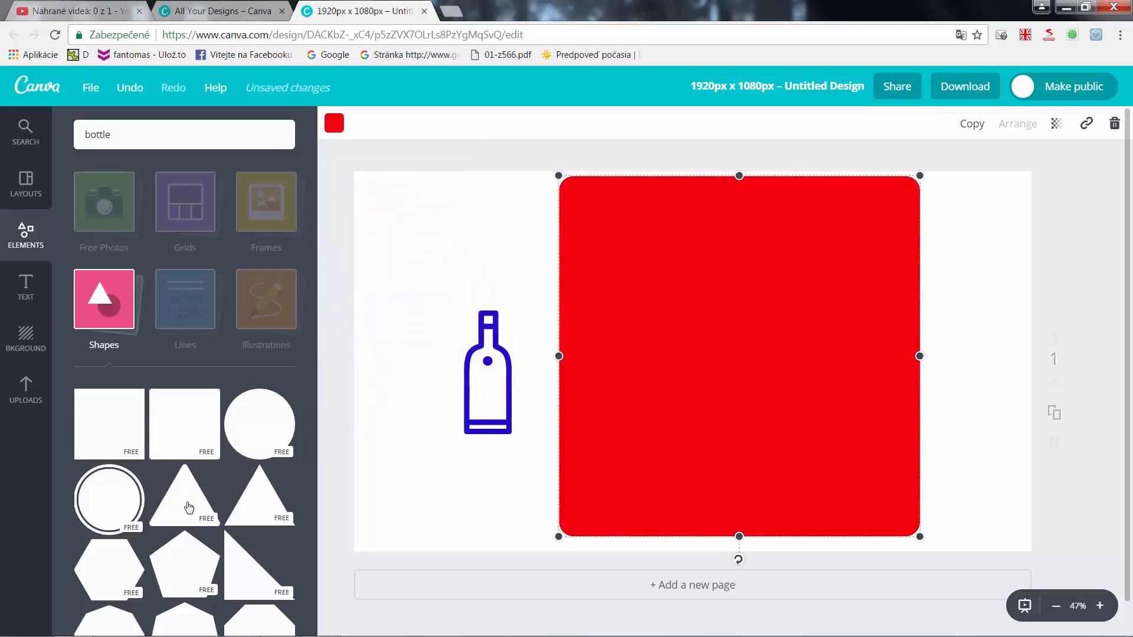
Step: Apply the free light-blue zigzag background to the page and recolor it a custom medium green
left_click(25, 341)
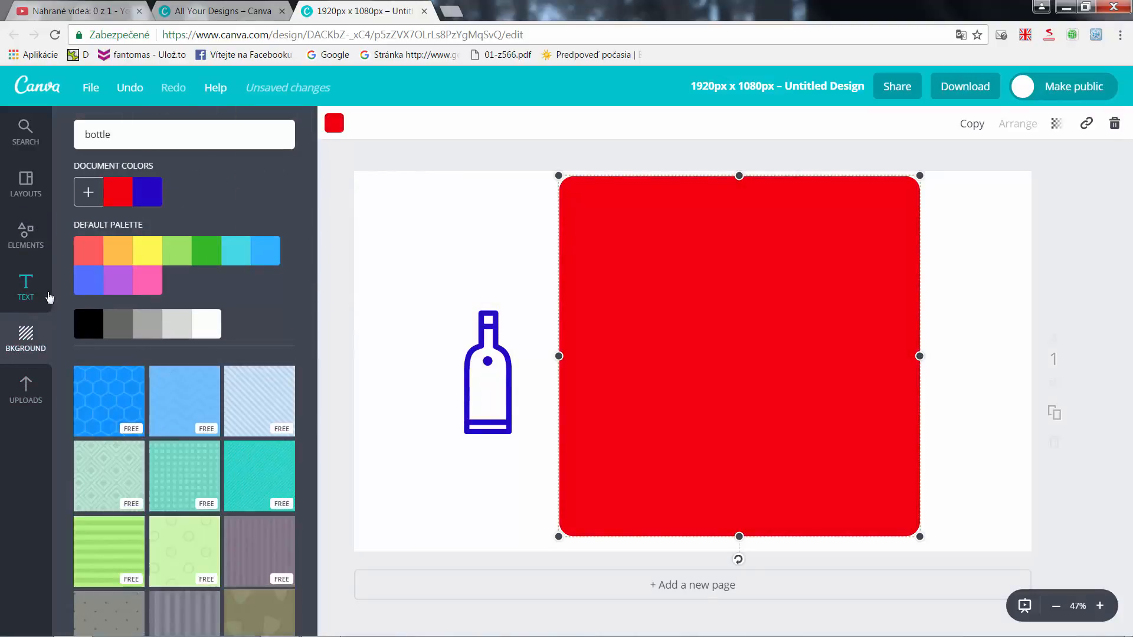
left_click(191, 417)
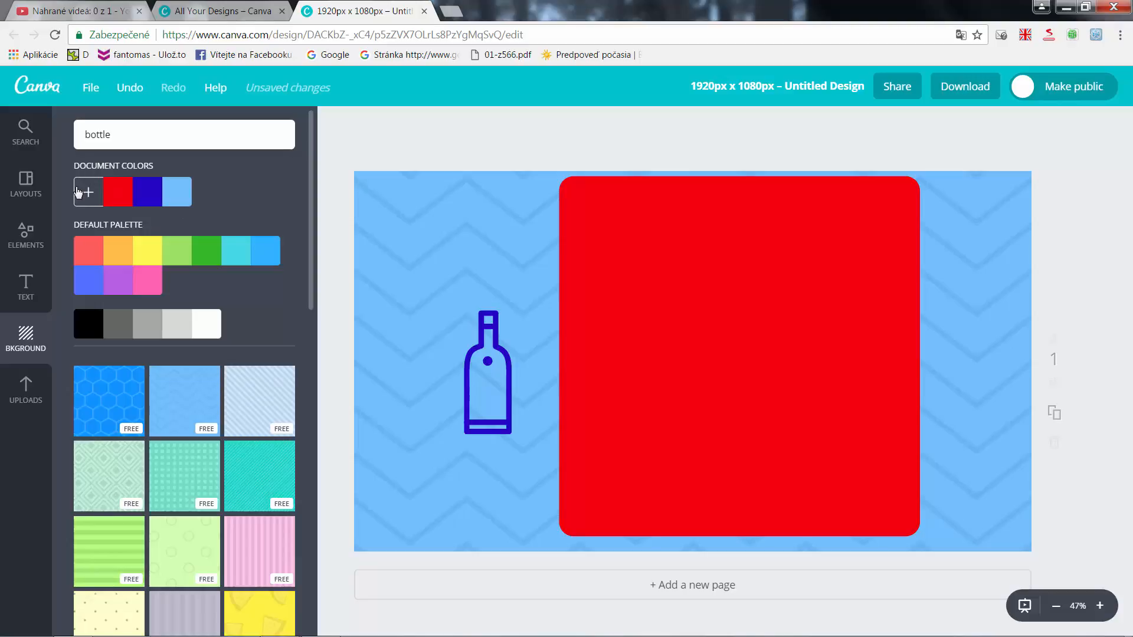
left_click(77, 191)
mouse_move(142, 316)
left_mouse_down()
mouse_move(144, 328)
mouse_move(116, 327)
mouse_move(139, 314)
left_mouse_up()
mouse_move(118, 362)
left_mouse_down()
mouse_move(184, 361)
mouse_move(116, 361)
mouse_move(149, 361)
left_mouse_up()
left_click(455, 475)
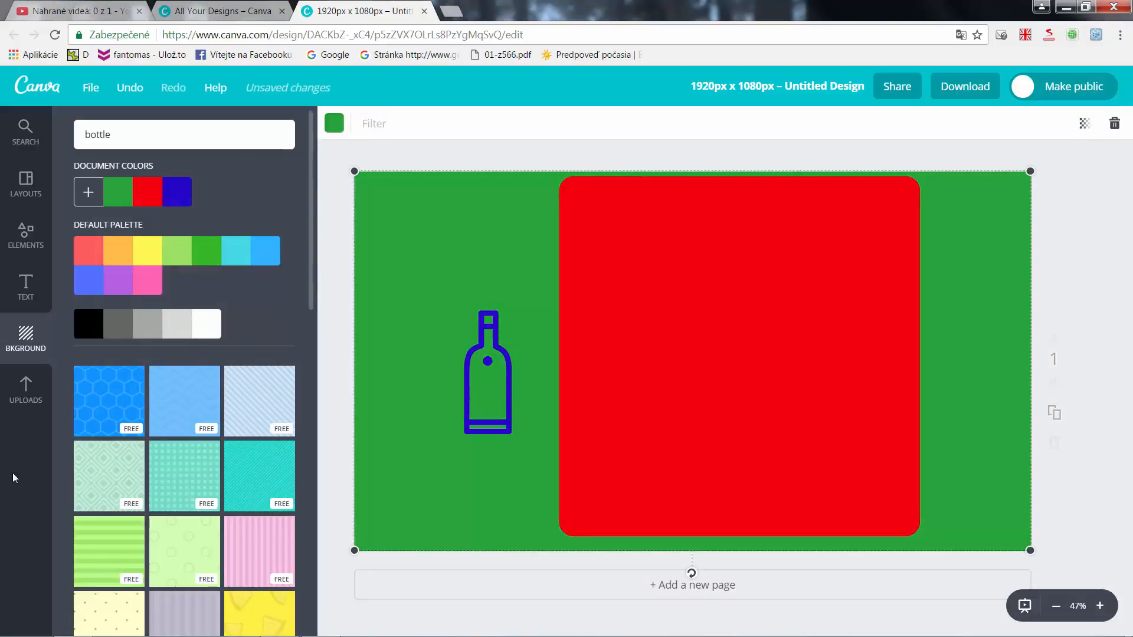
Step: Place the uploaded sunglasses emoji above the bottle on the page and delete it again
left_click(25, 389)
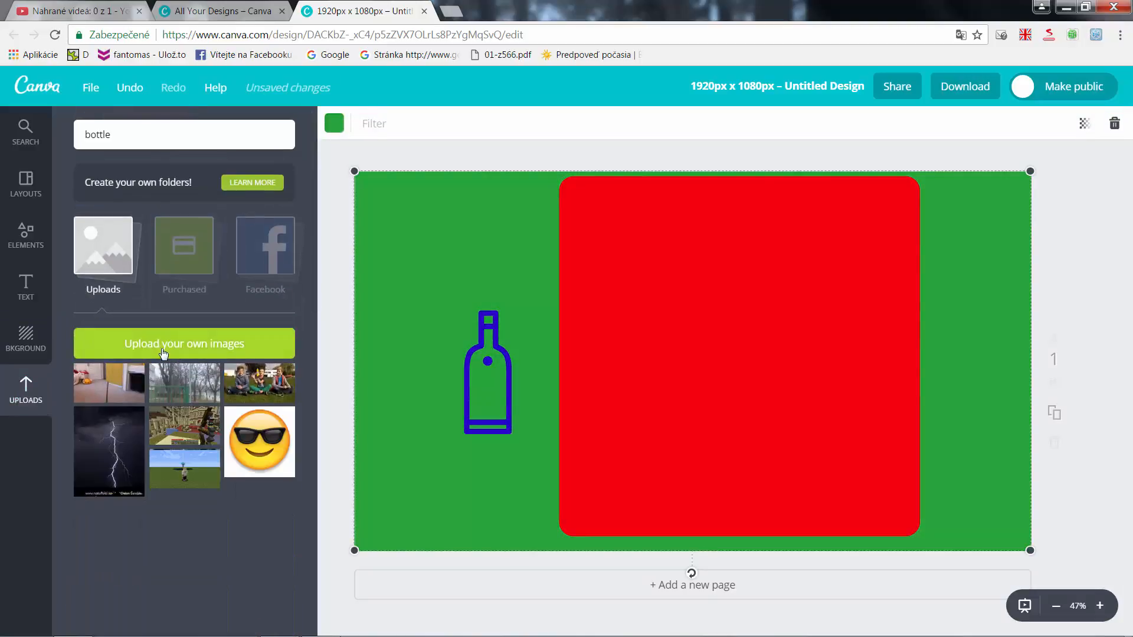
left_click(164, 353)
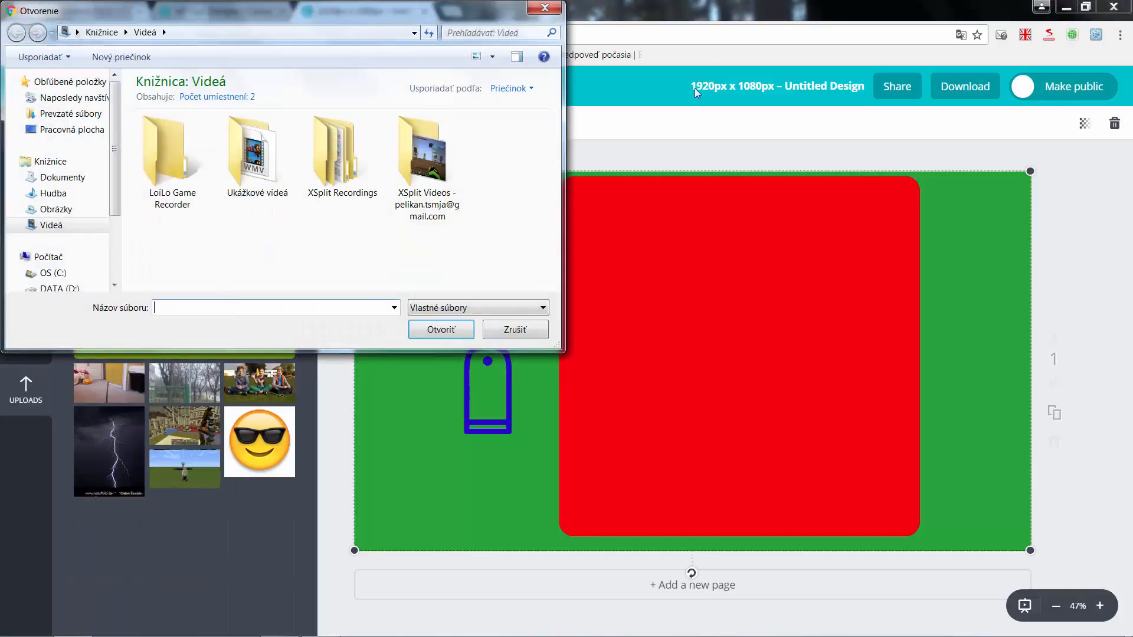
left_click(545, 8)
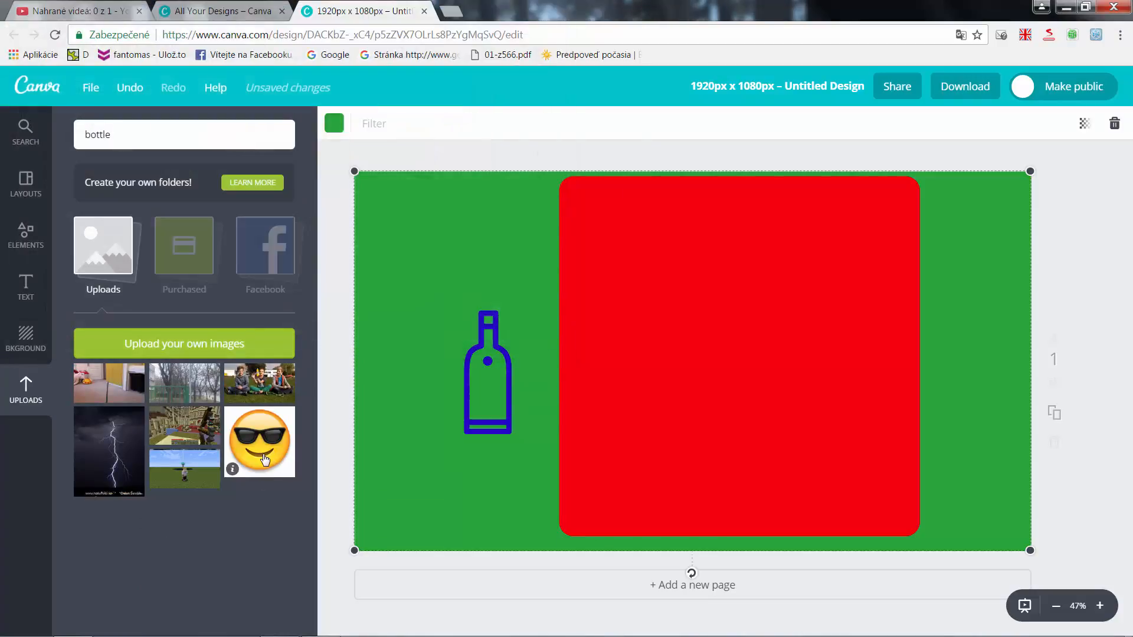
left_click_drag(260, 442, 461, 253)
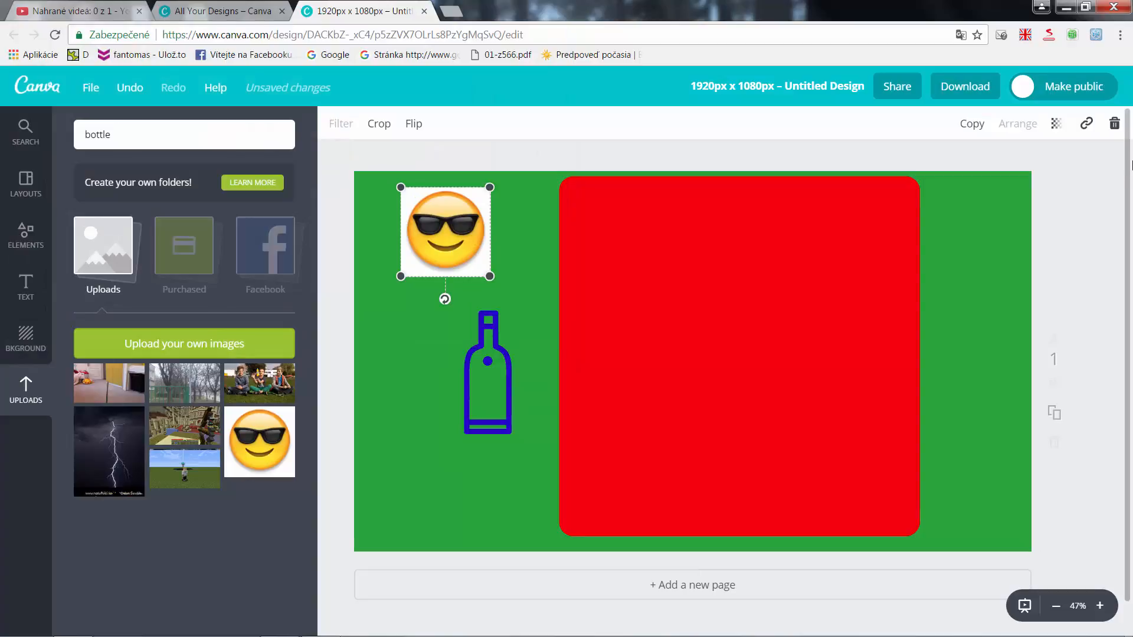
left_click(1114, 124)
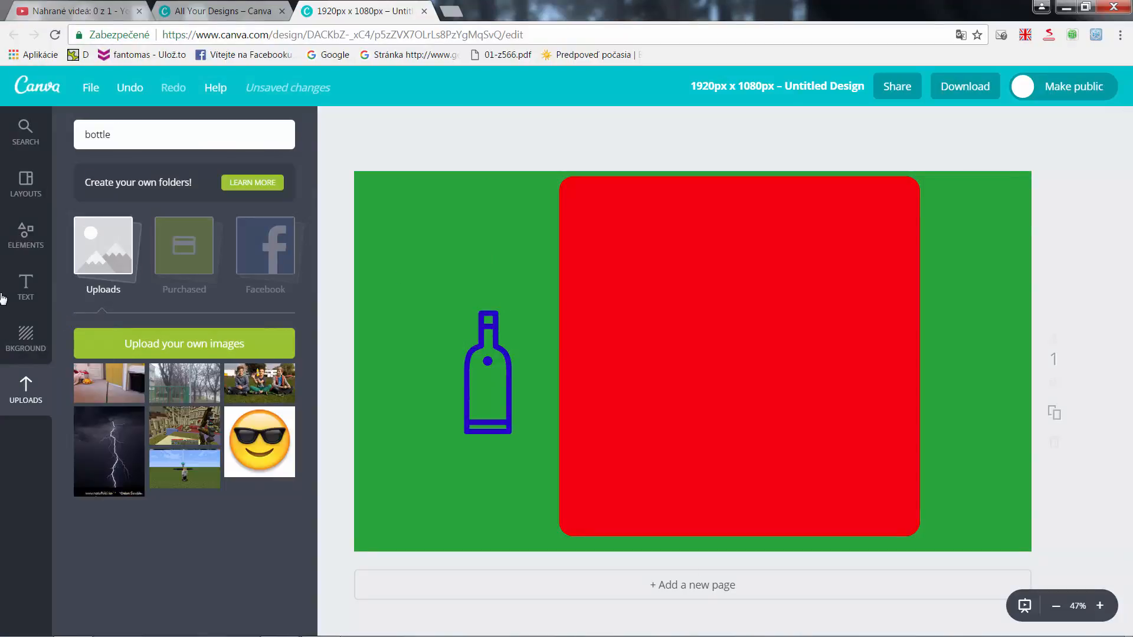
left_click(17, 350)
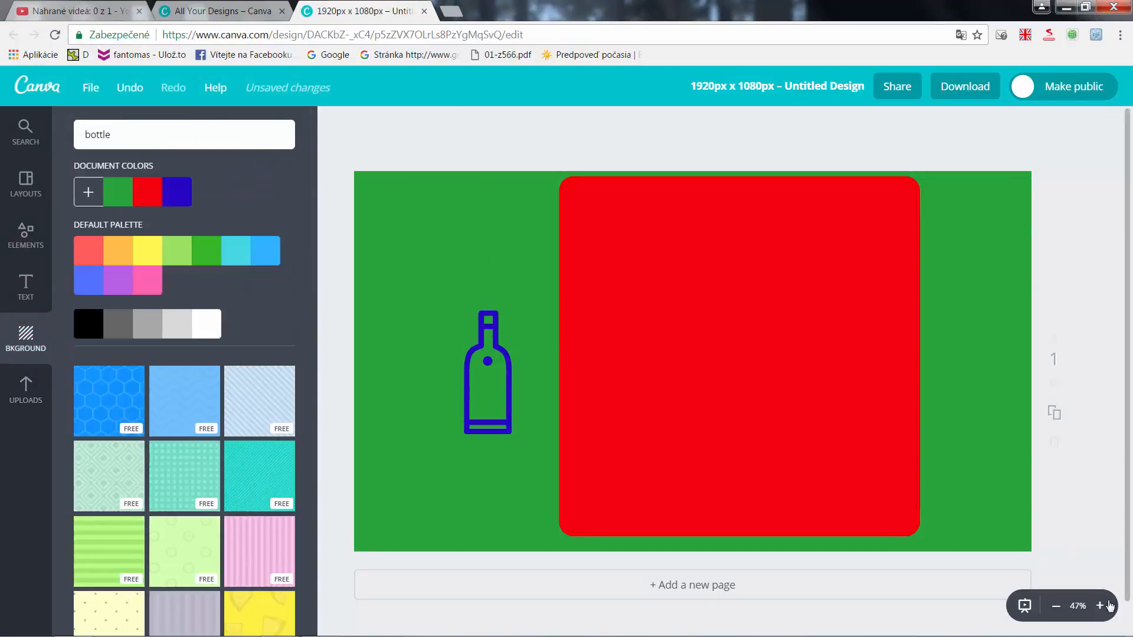
left_click(1065, 611)
left_click(1060, 612)
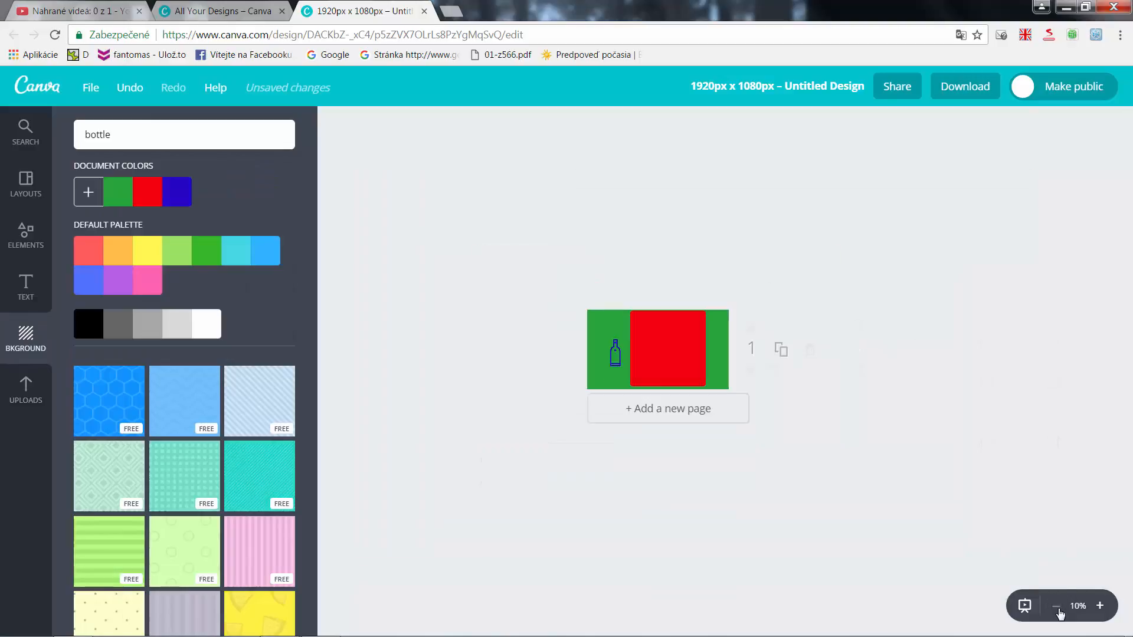
left_click(1099, 606)
left_click(1099, 605)
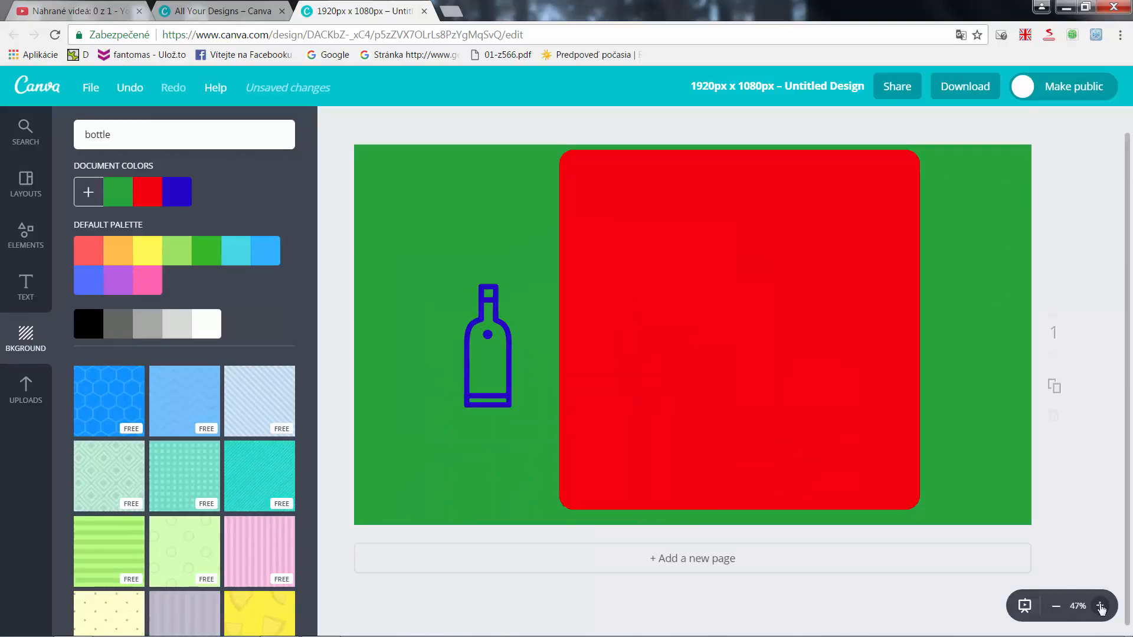
left_click(1099, 606)
left_click(1056, 606)
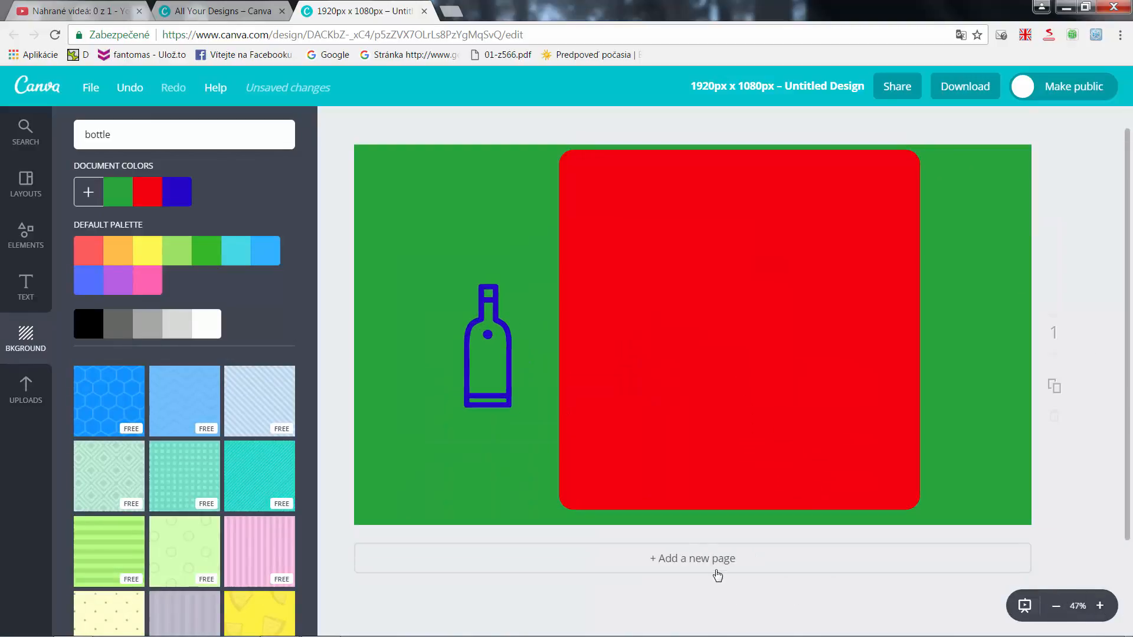
Step: Add a second page to the design, delete it, and return to the first page
left_click(716, 568)
scroll(716, 478, "down", 2)
scroll(820, 458, "up", 5)
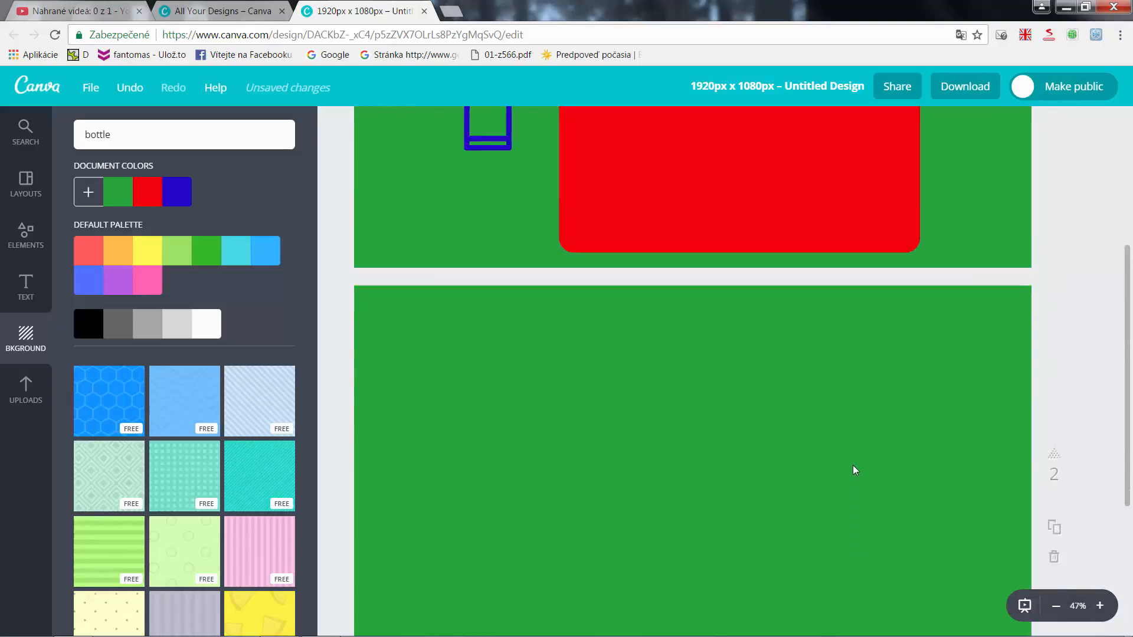
scroll(867, 500, "down", 5)
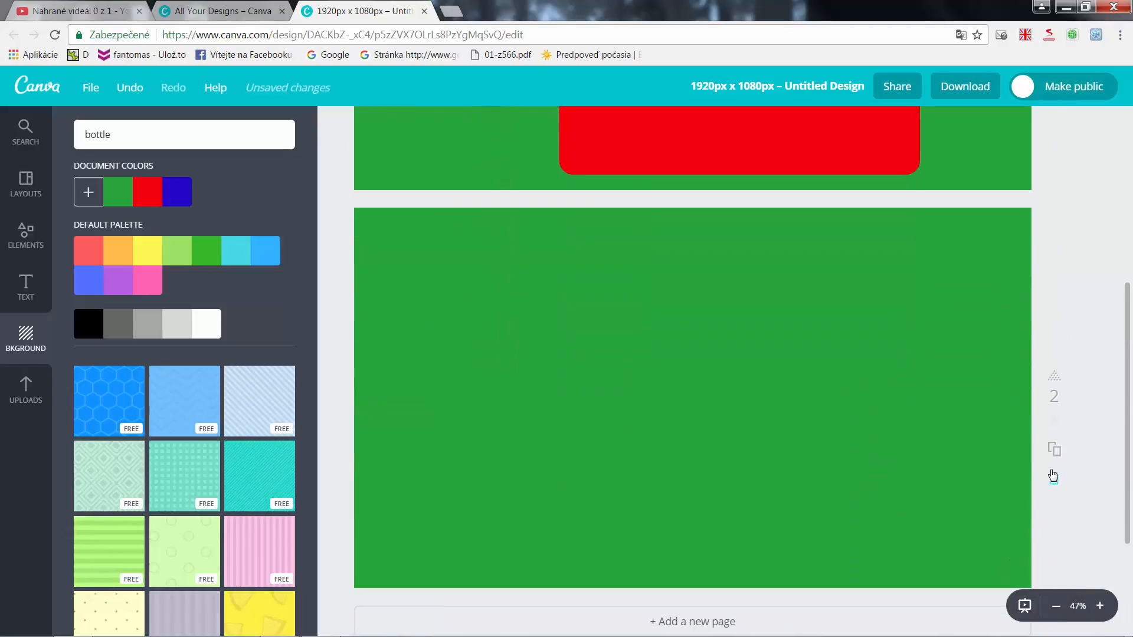
left_click(1051, 483)
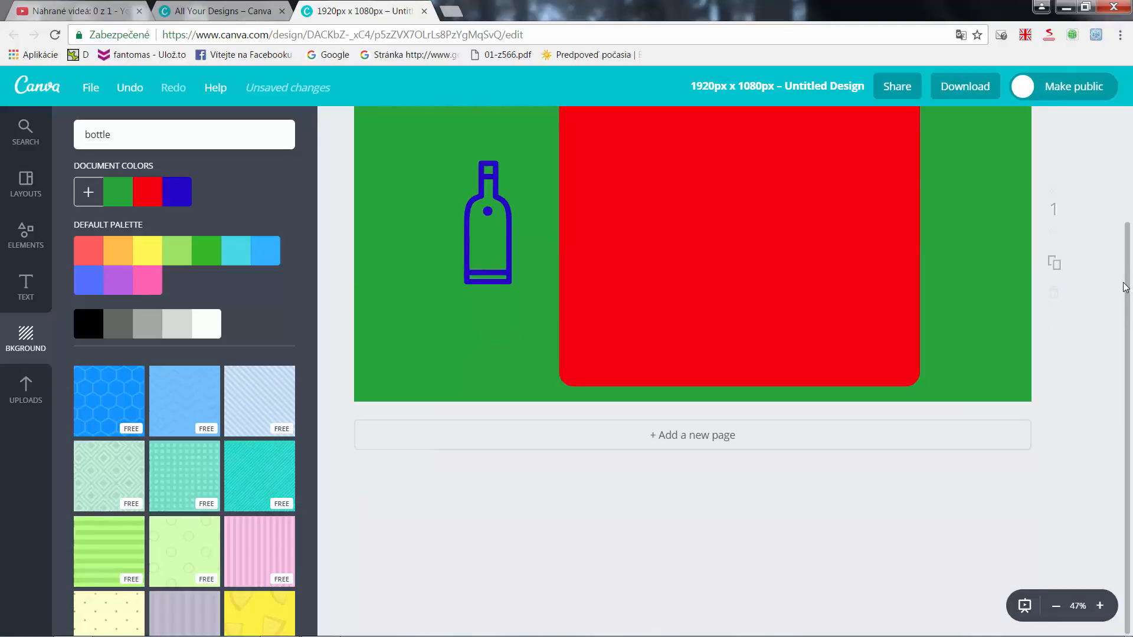
left_click_drag(1126, 283, 947, 130)
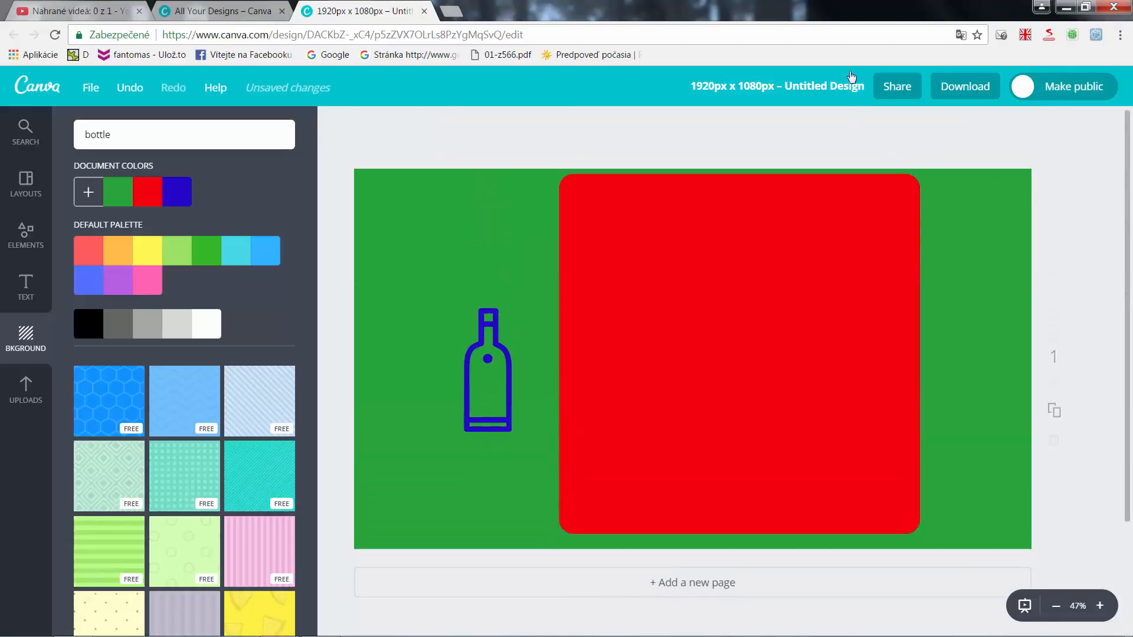
Step: Title the design "blalvldkjf" and download it with the PNG (Recommended) file type
left_click(838, 89)
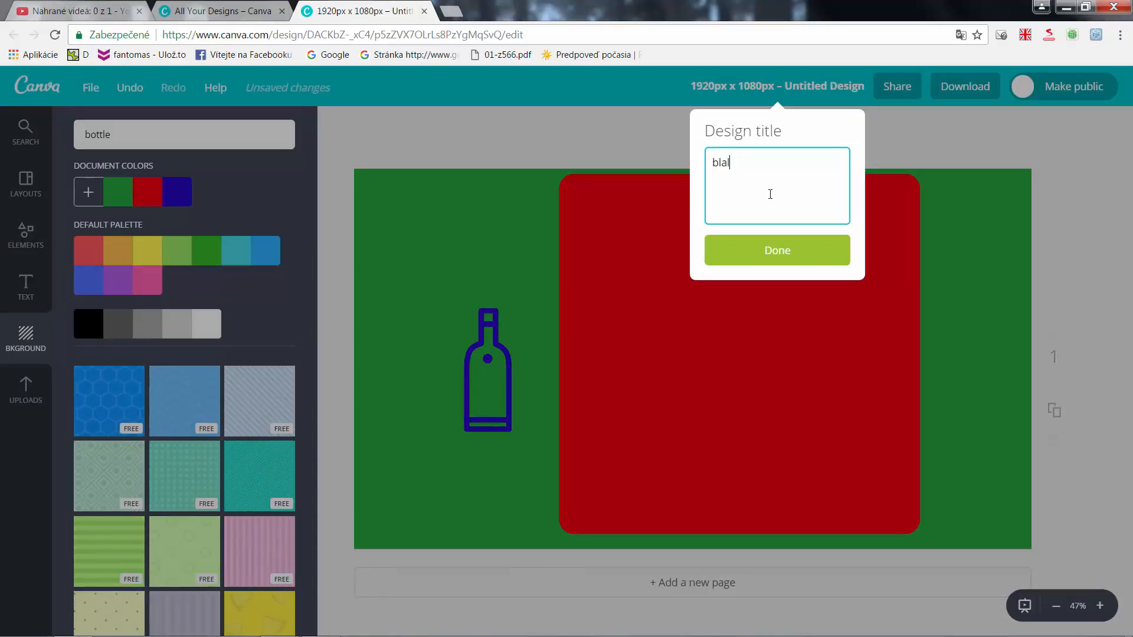
left_click(778, 259)
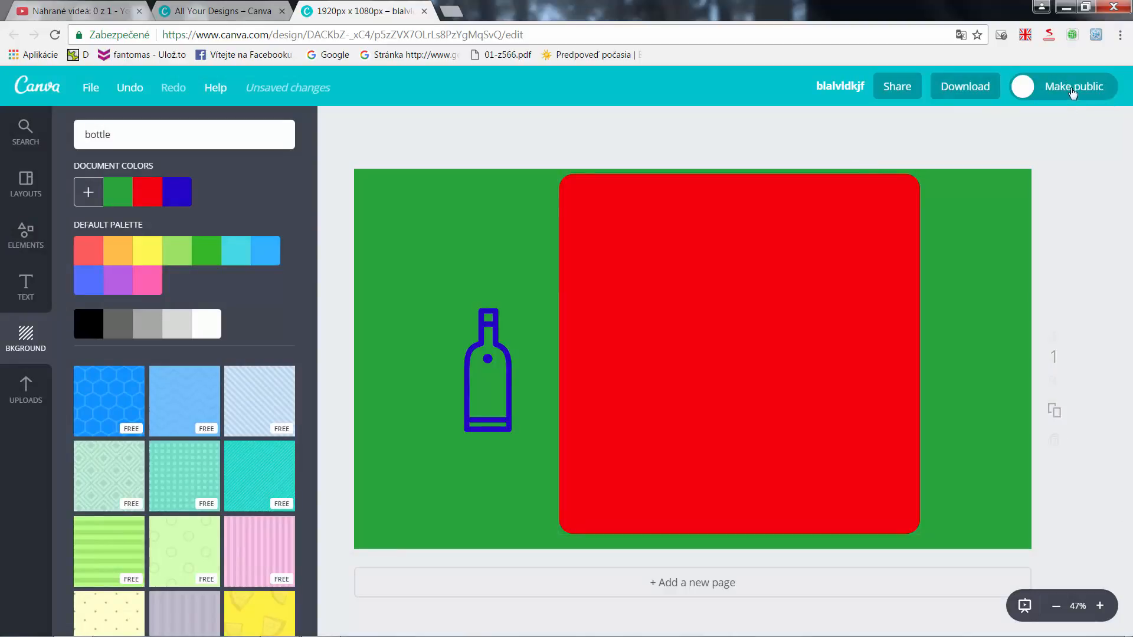
left_click(965, 88)
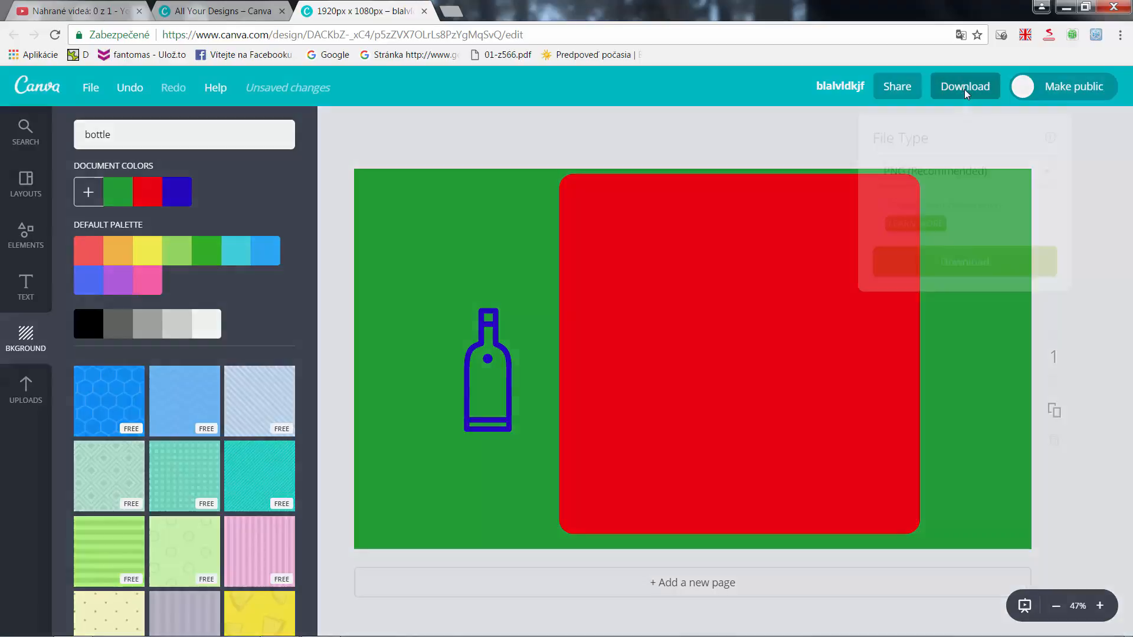
left_click(978, 170)
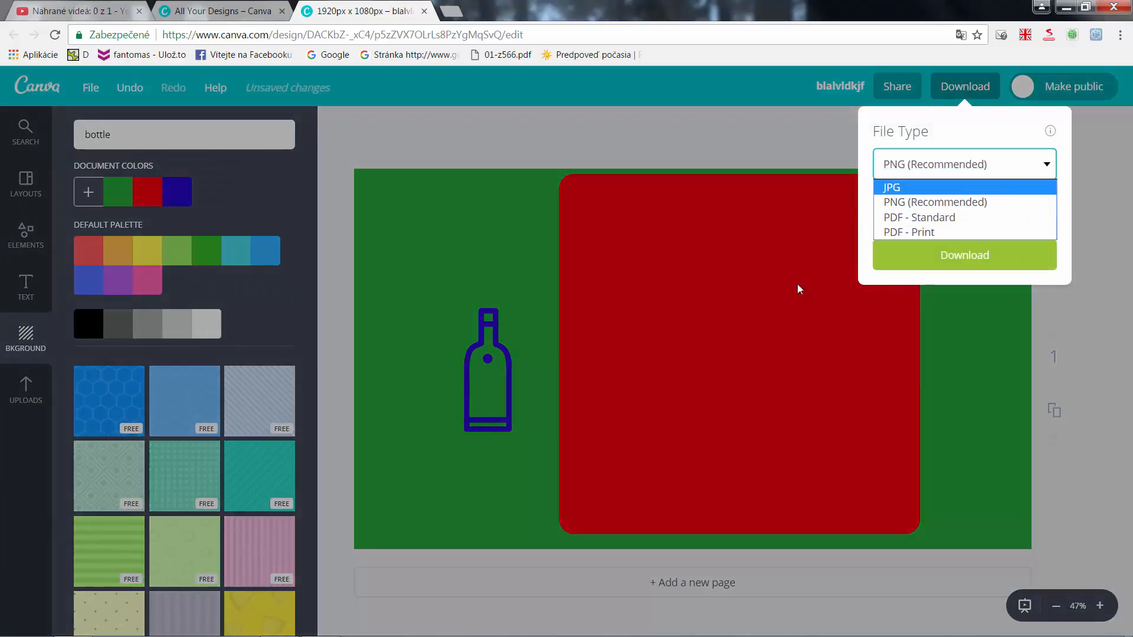
left_click(811, 241)
left_click(805, 240)
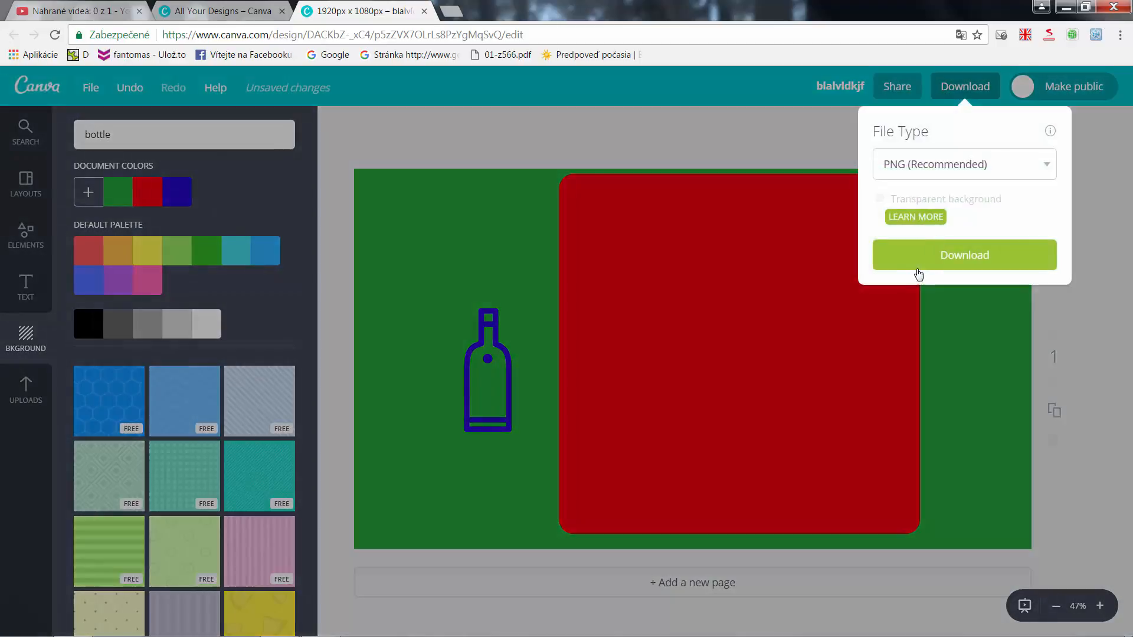
left_click(916, 255)
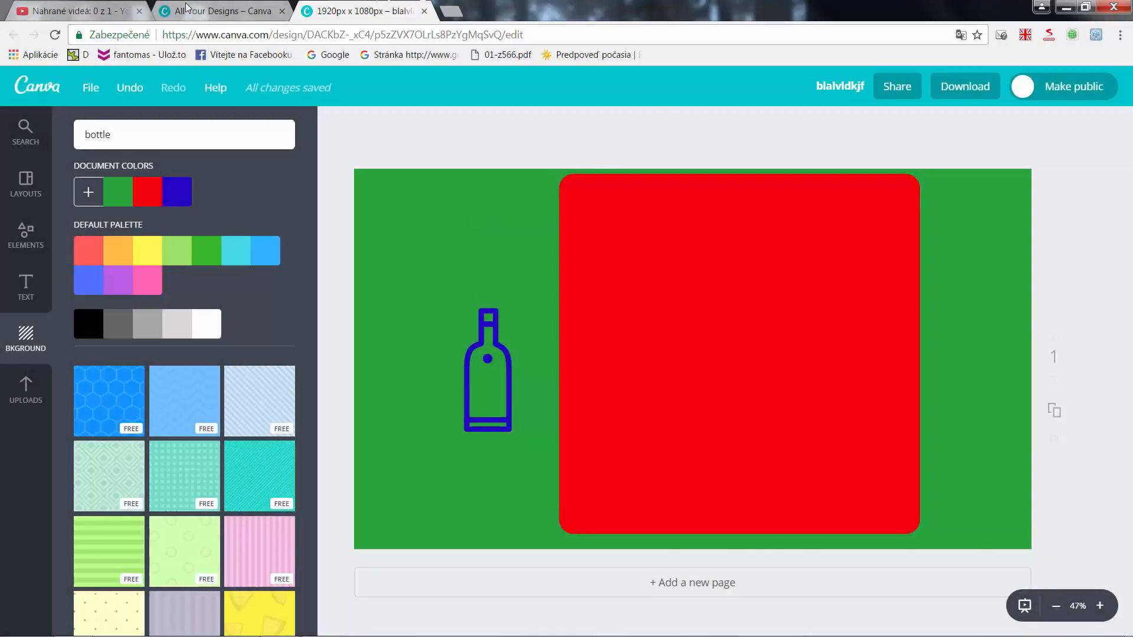
Step: Switch to the YouTube upload page and set image 1 from the LifeFrame pictures folder as the video's custom thumbnail
left_click(183, 10)
left_click(89, 9)
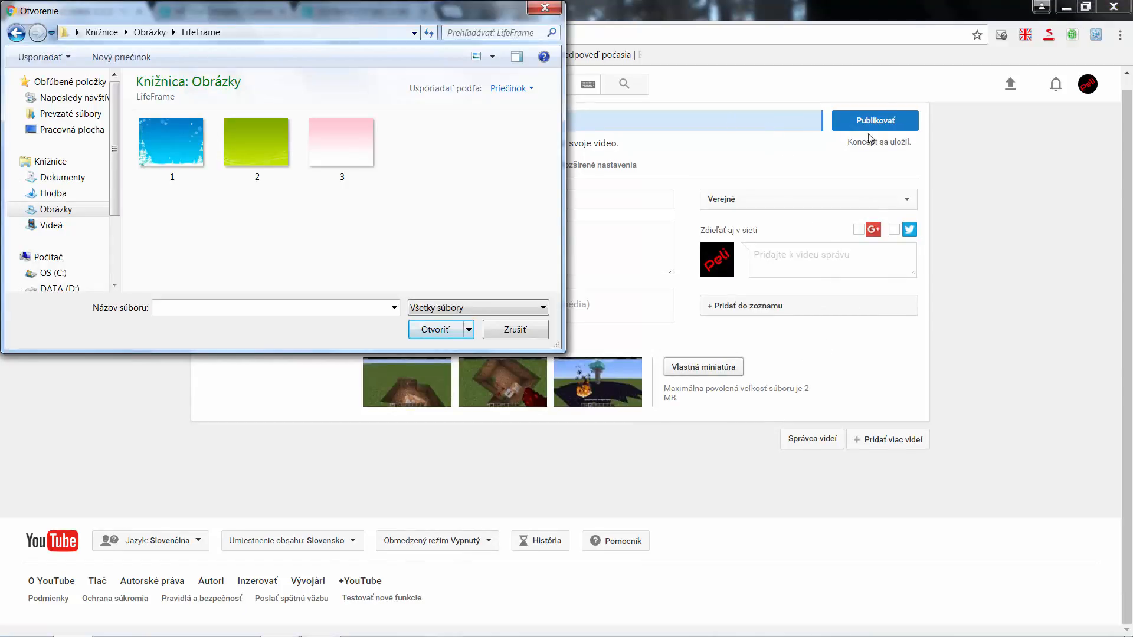
left_click(171, 155)
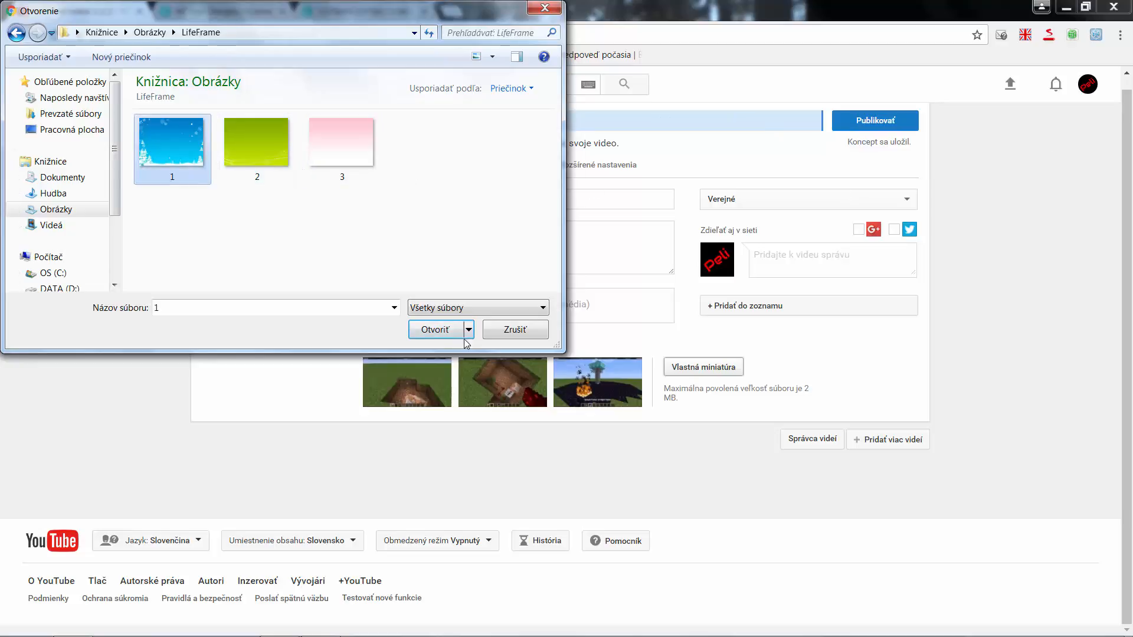
left_click(437, 329)
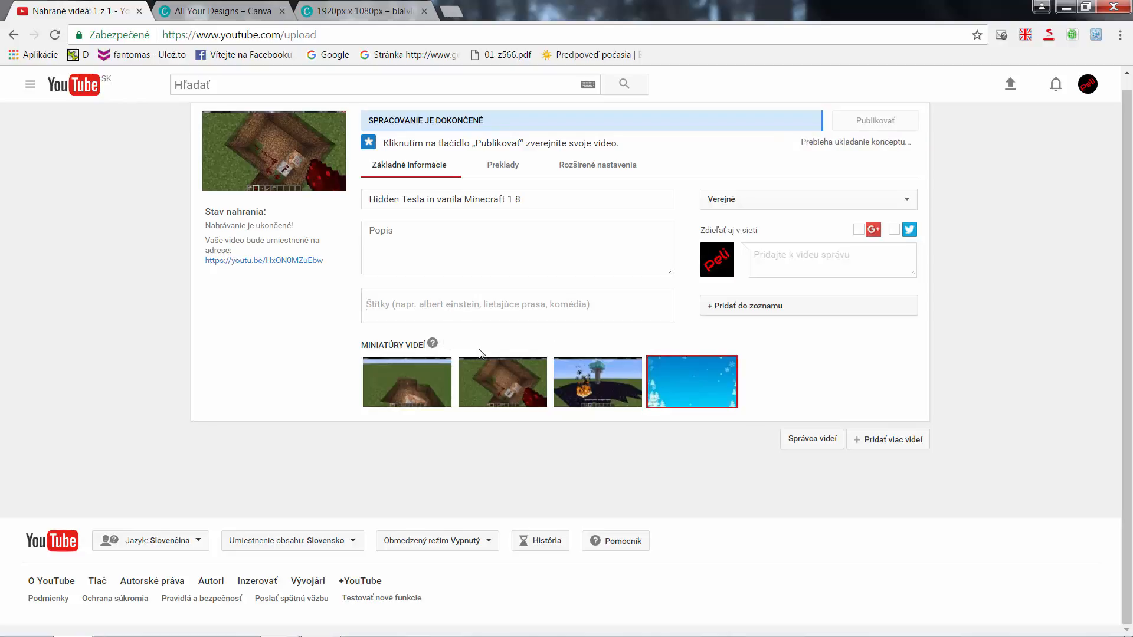
Step: Add the tags "lo", "lol" and "lolo" to the video
type("lo,")
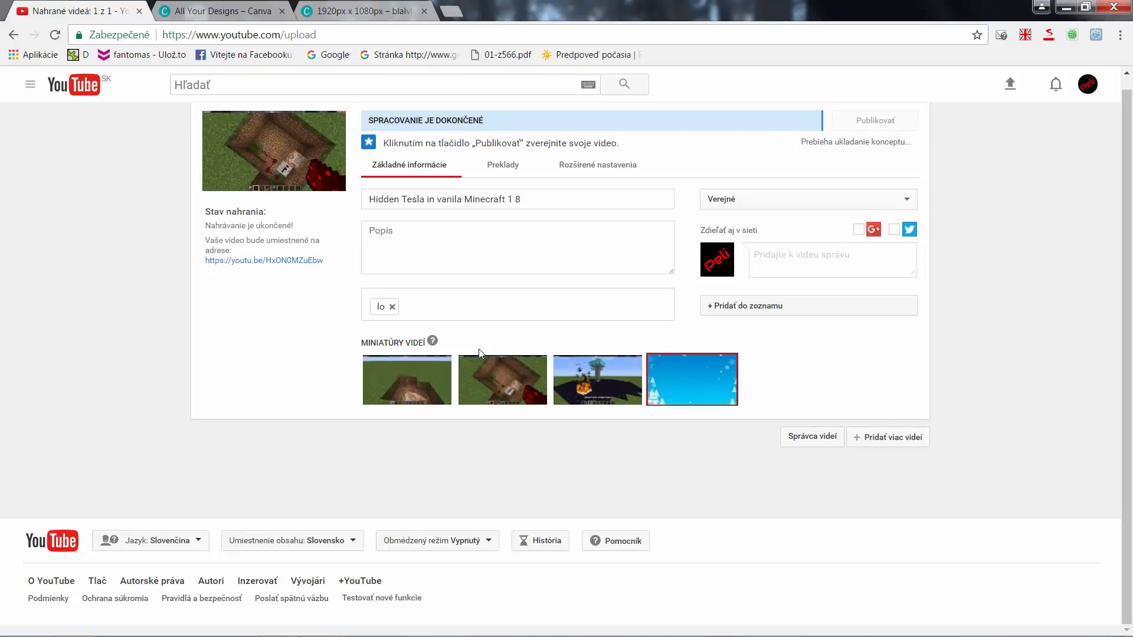
type("lol,")
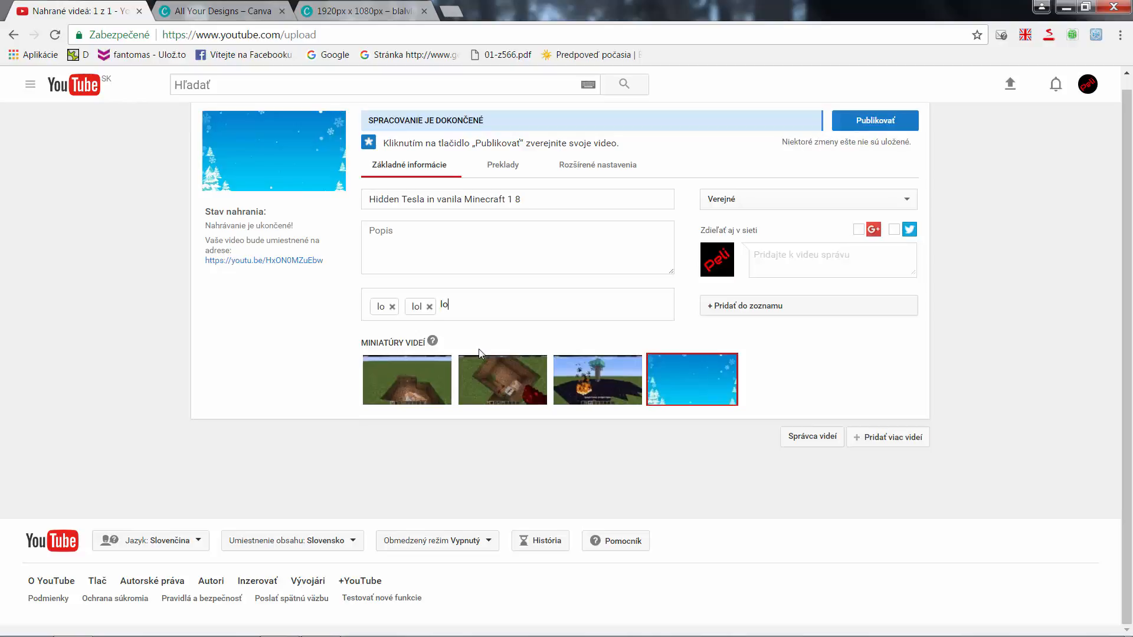
type("lolo,")
Step: Enter the filler text "dfsefsfsdefdsfsefsssssssssdfffffes" as the video description and clear it again
left_click(444, 242)
type("dfsefsfsdef")
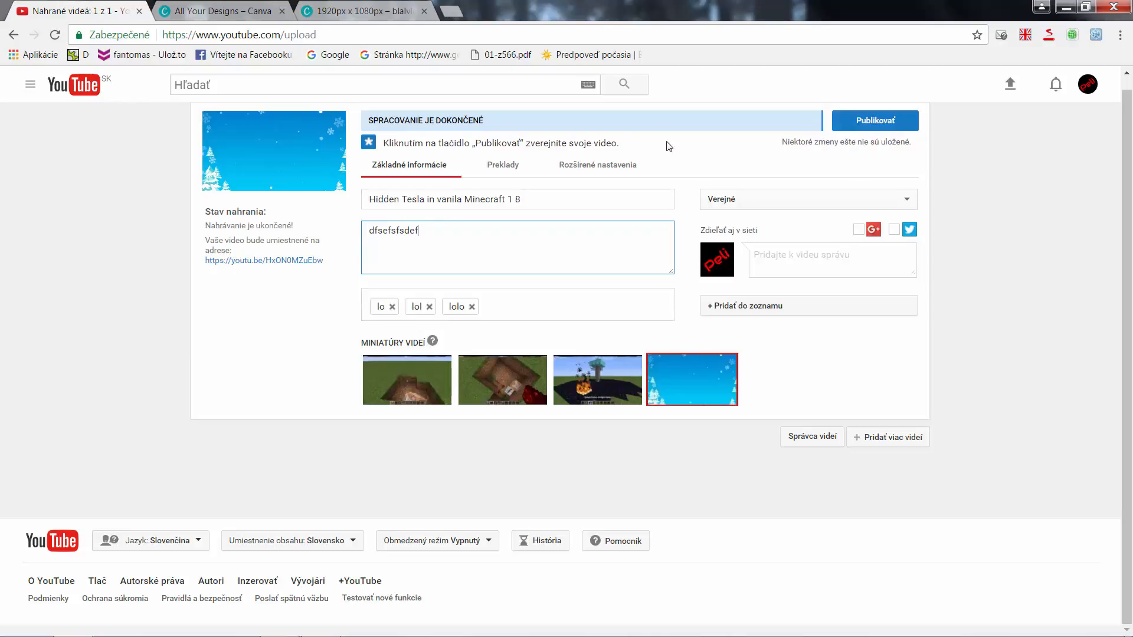
type("dsfsefsssssssssdfffffes")
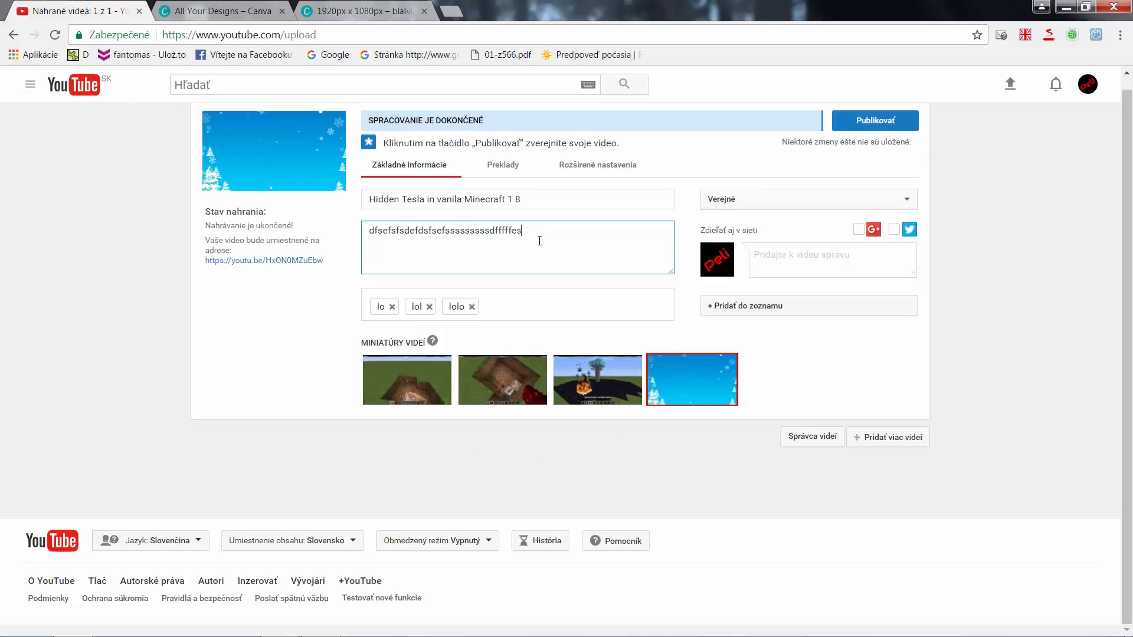
key("BackSpace")
key("BackSpace")
key("BackSpace")
key("BackSpace")
key("BackSpace")
key("BackSpace")
key("BackSpace")
key("BackSpace")
key("BackSpace")
key("BackSpace")
key("BackSpace")
key("BackSpace")
key("BackSpace")
key("BackSpace")
key("BackSpace")
key("BackSpace")
key("BackSpace")
key("BackSpace")
key("BackSpace")
key("BackSpace")
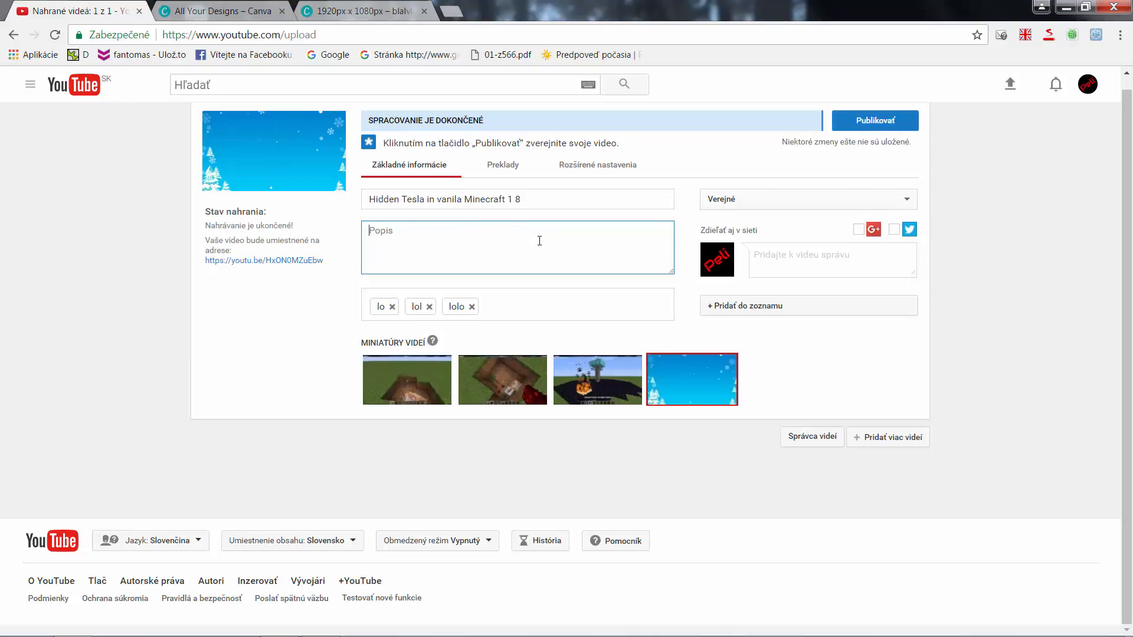